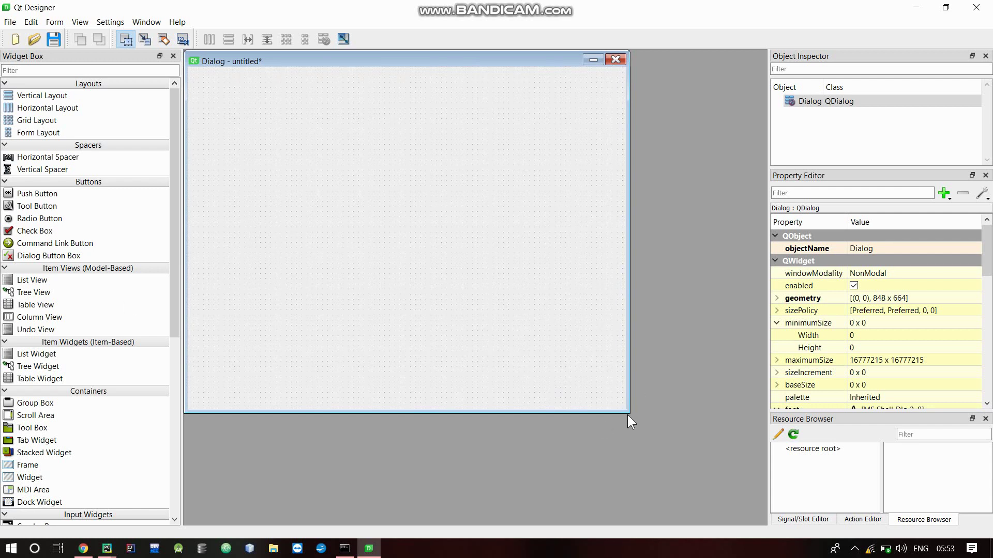
# Resize the empty dialog to about 917 x 574 and add a Label near its upper edge, at about (270, 50)
pyautogui.moveTo(627, 415); pyautogui.dragTo(664, 366)
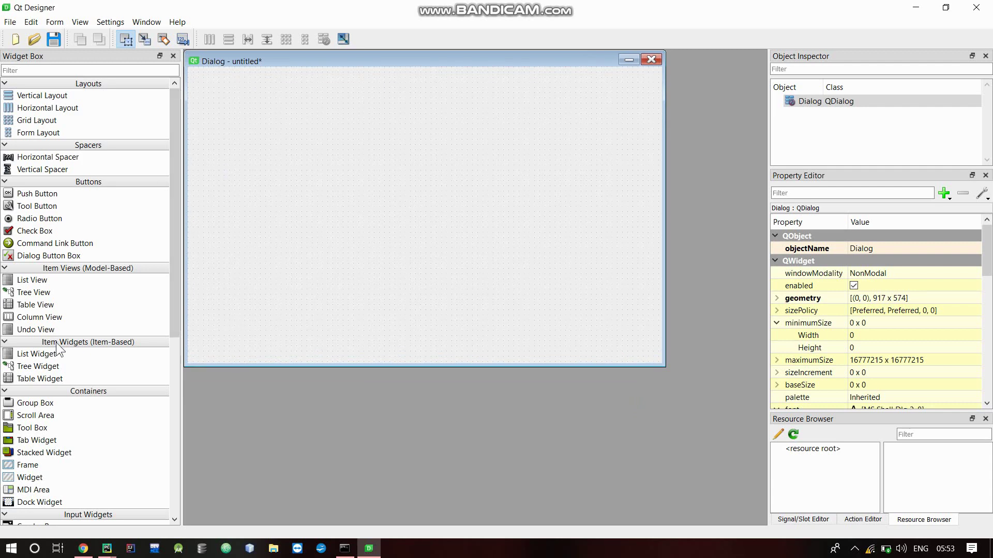
pyautogui.scroll(-8, 48, 458)
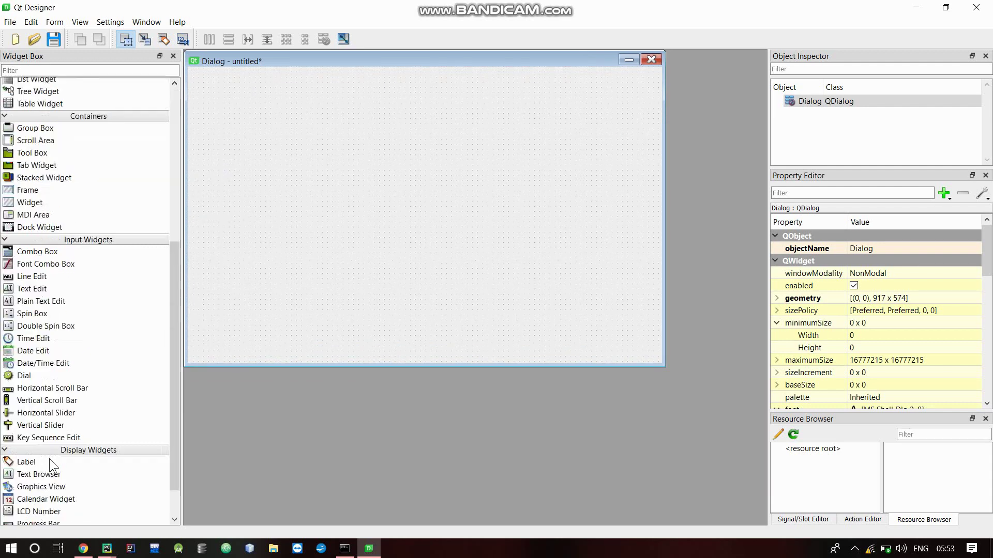
pyautogui.moveTo(24, 424); pyautogui.dragTo(339, 102)
# Add a Line Edit to the dialog, slightly below the label, at about (320, 100)
pyautogui.scroll(8, 57, 151)
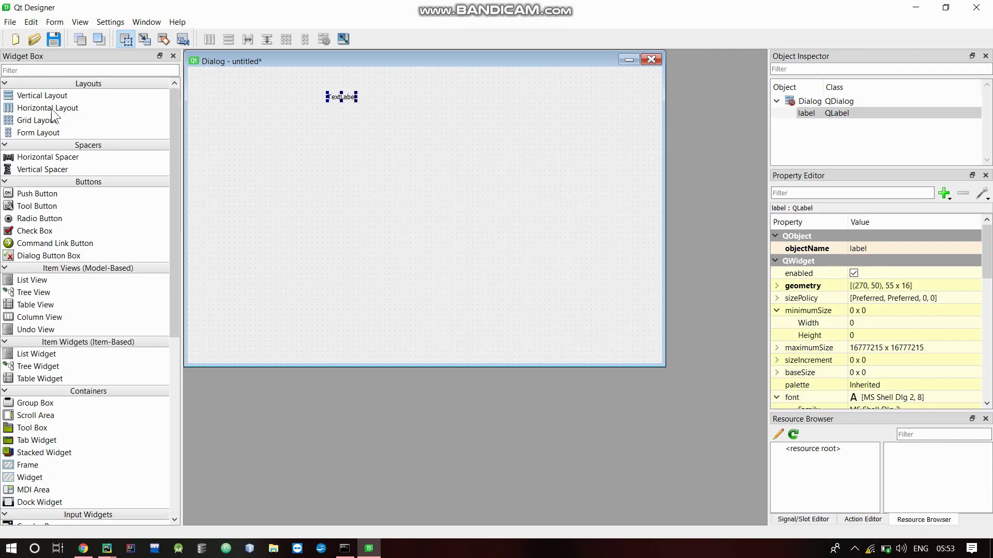
pyautogui.scroll(-8, 65, 384)
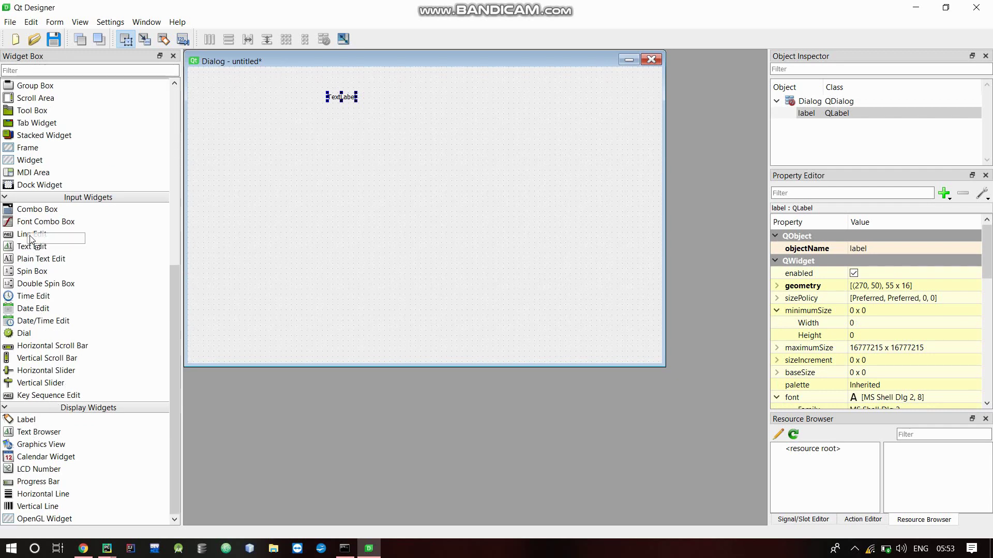
pyautogui.moveTo(32, 234); pyautogui.dragTo(358, 122)
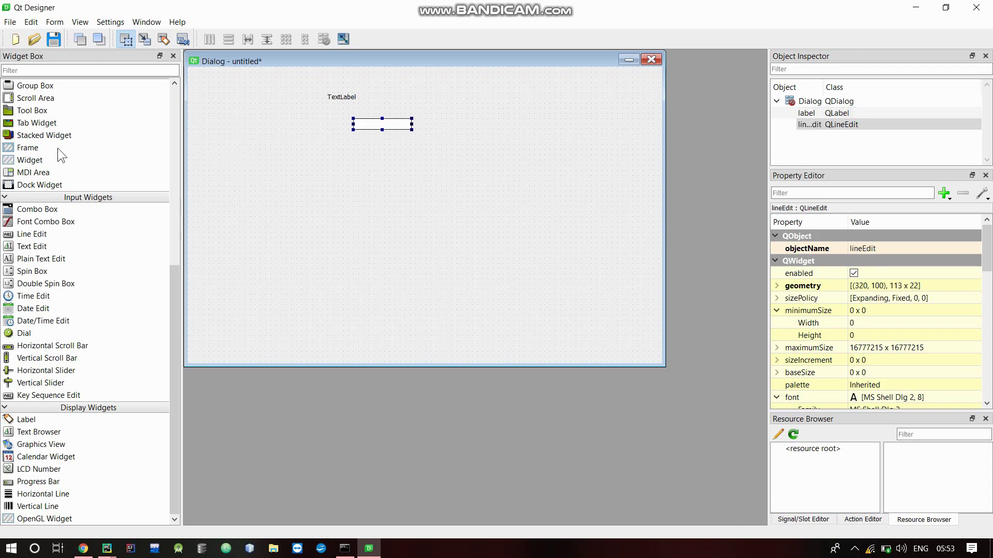
# Add a Push Button to the dialog at about (650, 160) and move the text label up and to the right
pyautogui.scroll(8, 87, 202)
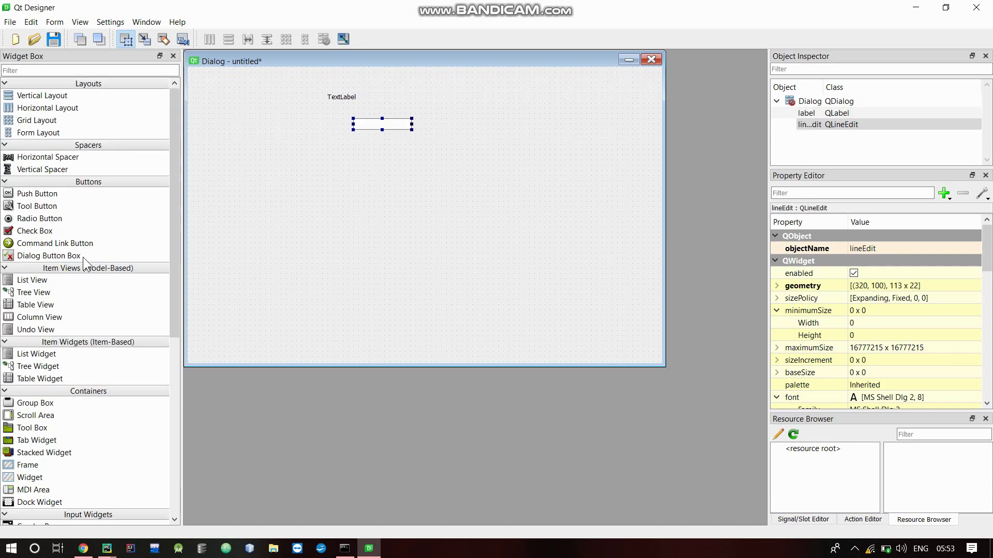
pyautogui.scroll(-8, 87, 263)
pyautogui.scroll(8, 67, 234)
pyautogui.moveTo(35, 196); pyautogui.dragTo(525, 152)
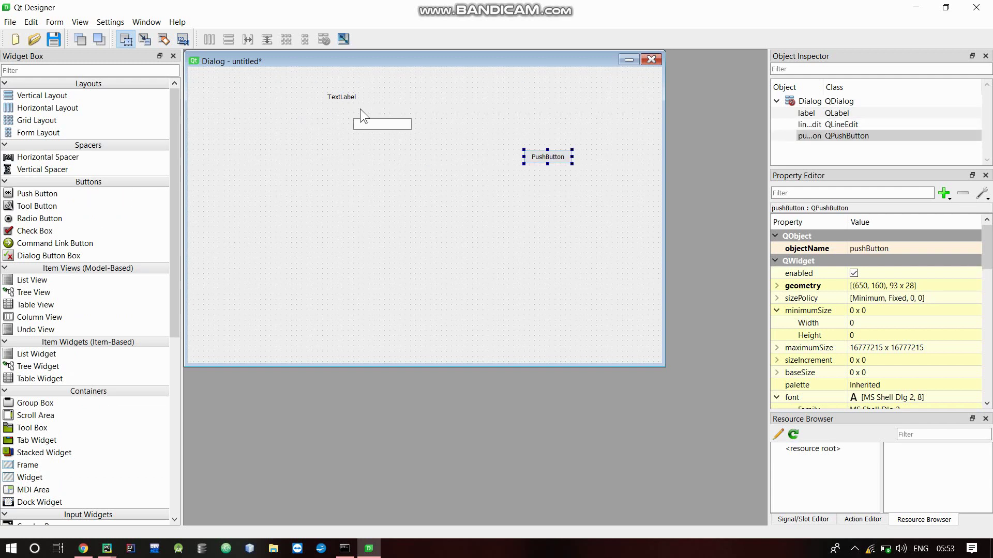
pyautogui.moveTo(349, 97); pyautogui.dragTo(401, 79)
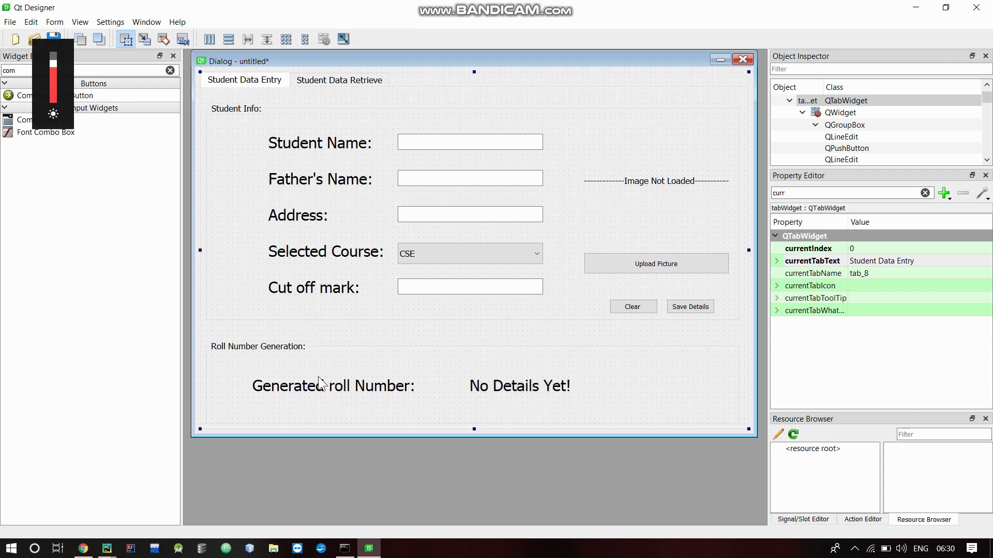
# Examine the course combo box, the form's two tabs, and the name and address rows of the Student Data Entry page
pyautogui.click(437, 255)
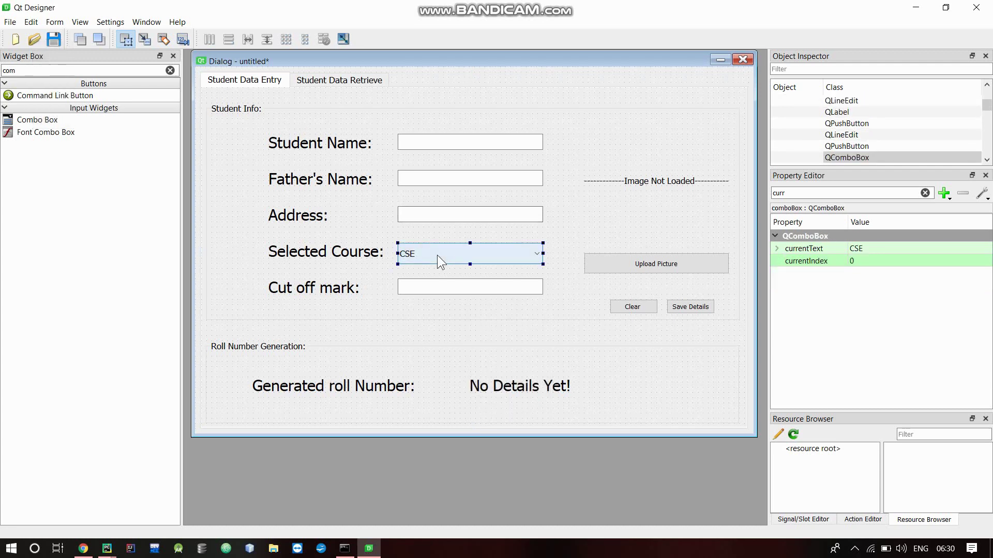
pyautogui.click(315, 82)
pyautogui.click(271, 82)
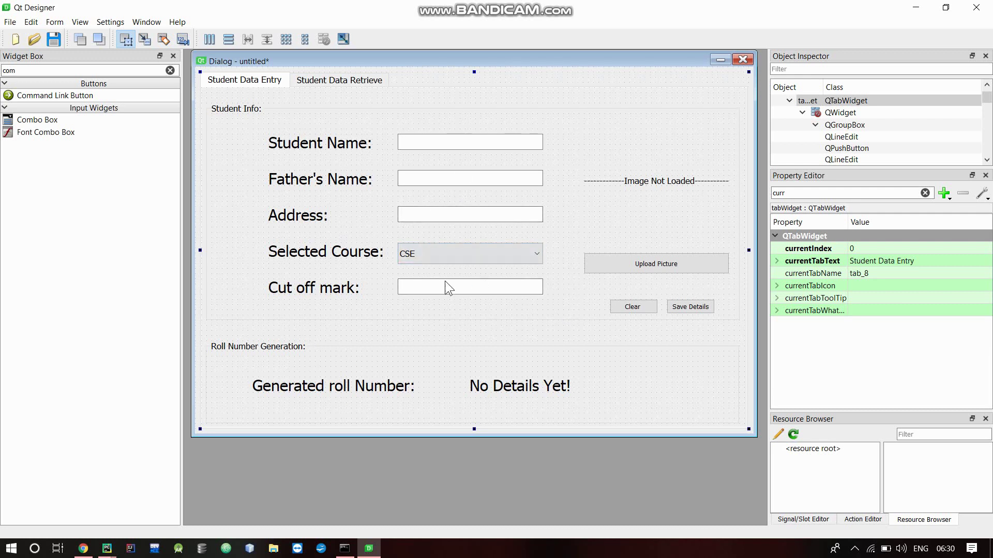
pyautogui.click(416, 144)
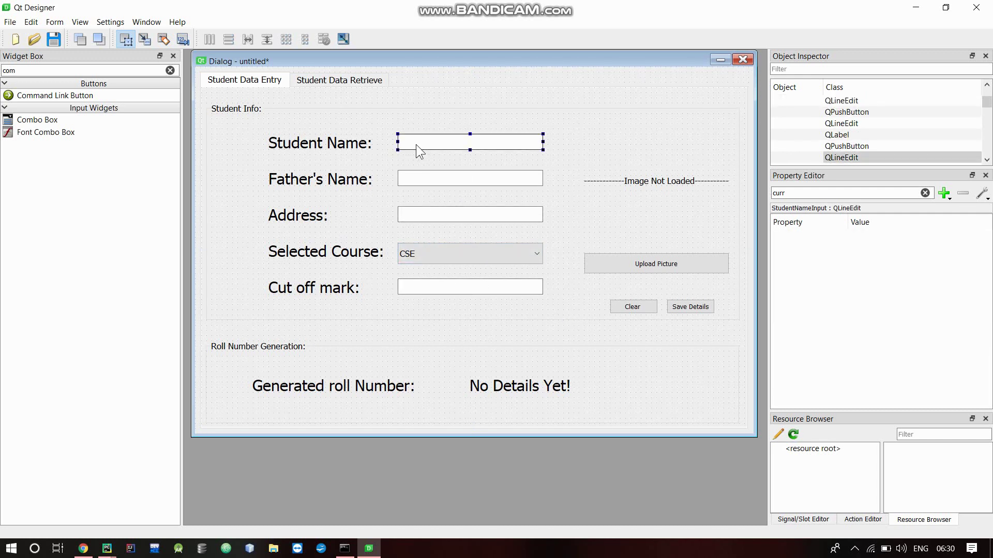
pyautogui.click(408, 179)
pyautogui.click(398, 224)
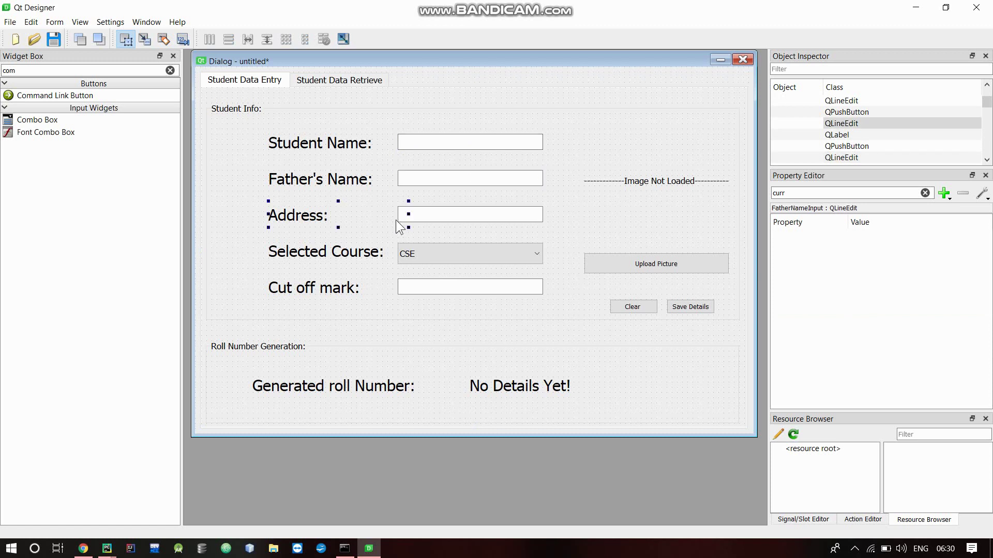
# Clear the property filter and examine the object name of the Student Name input field
pyautogui.click(925, 193)
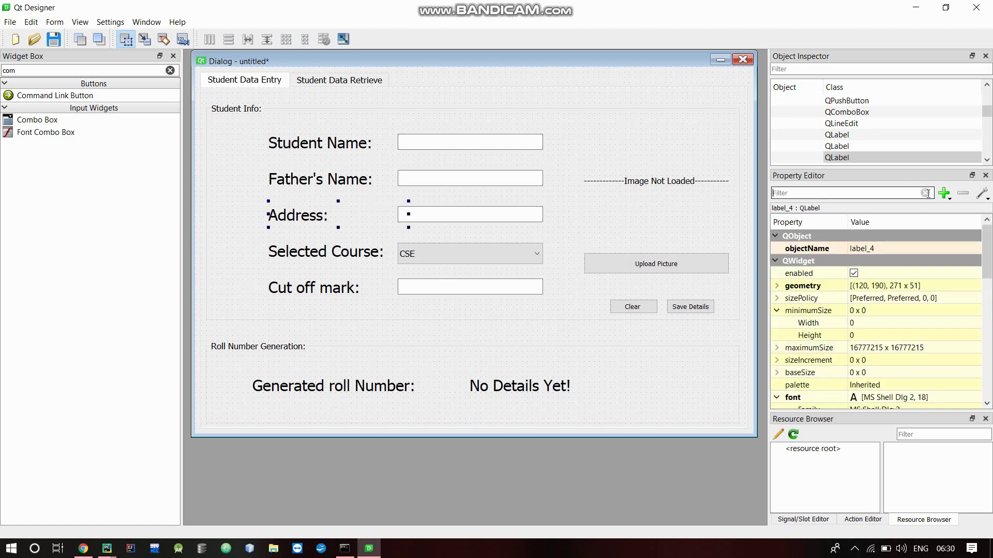
pyautogui.click(445, 140)
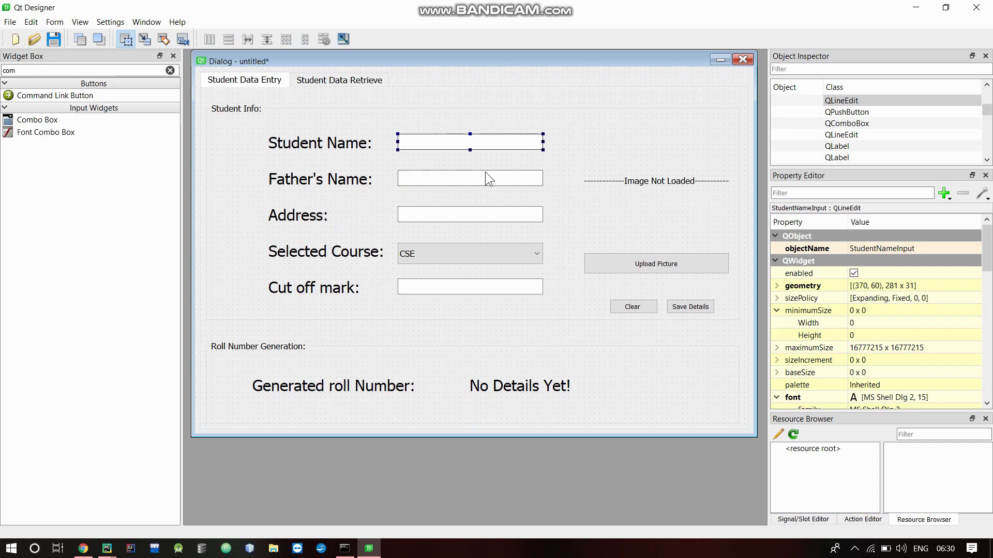
pyautogui.click(833, 192)
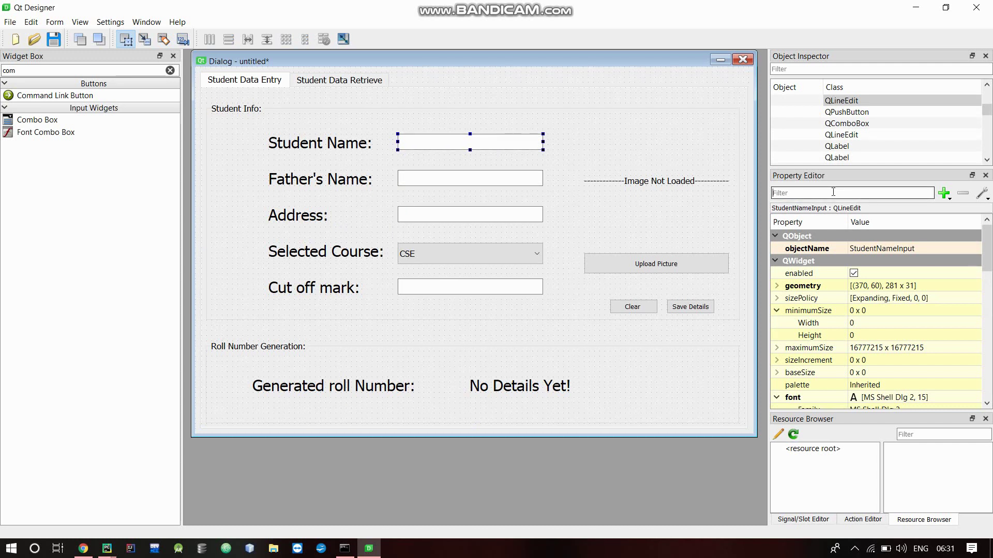
pyautogui.click(892, 245)
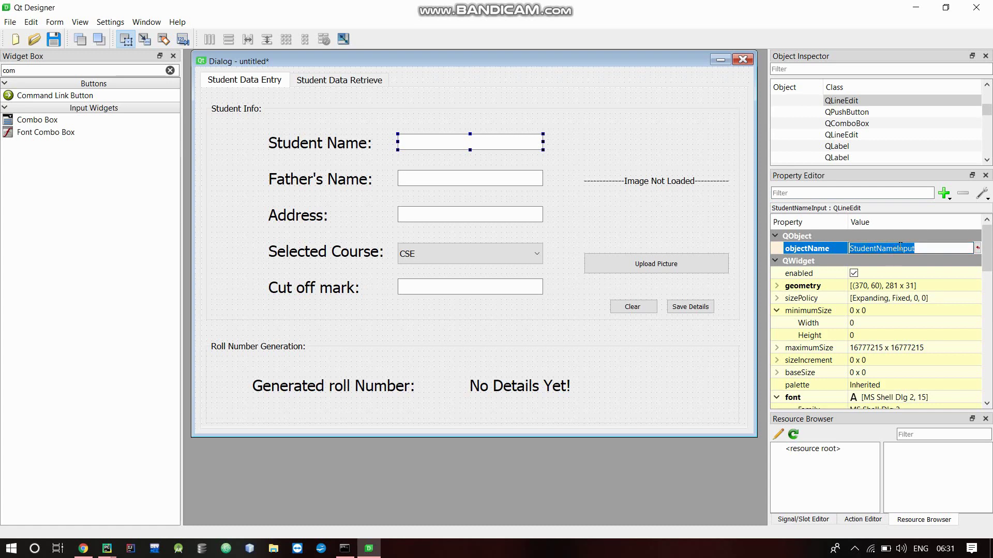
pyautogui.click(931, 263)
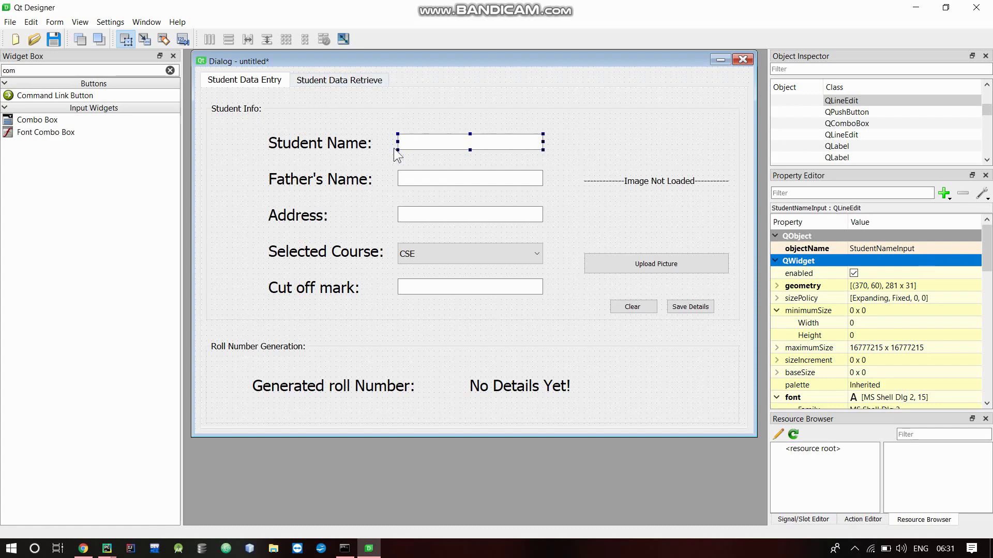
# Examine the object names of the remaining Student Data Entry inputs, the buttons, and the generated roll number label
pyautogui.click(401, 170)
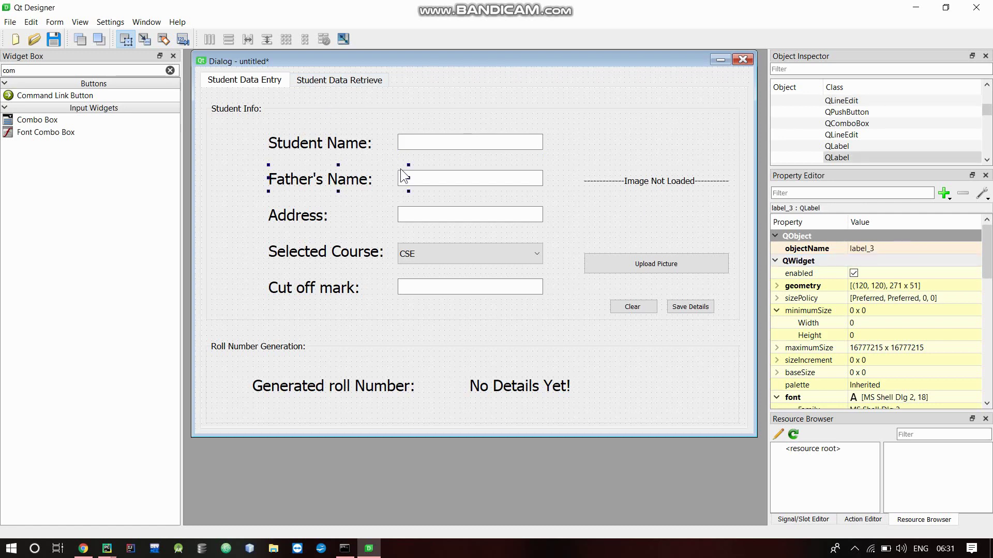
pyautogui.click(416, 173)
pyautogui.click(367, 184)
pyautogui.click(458, 179)
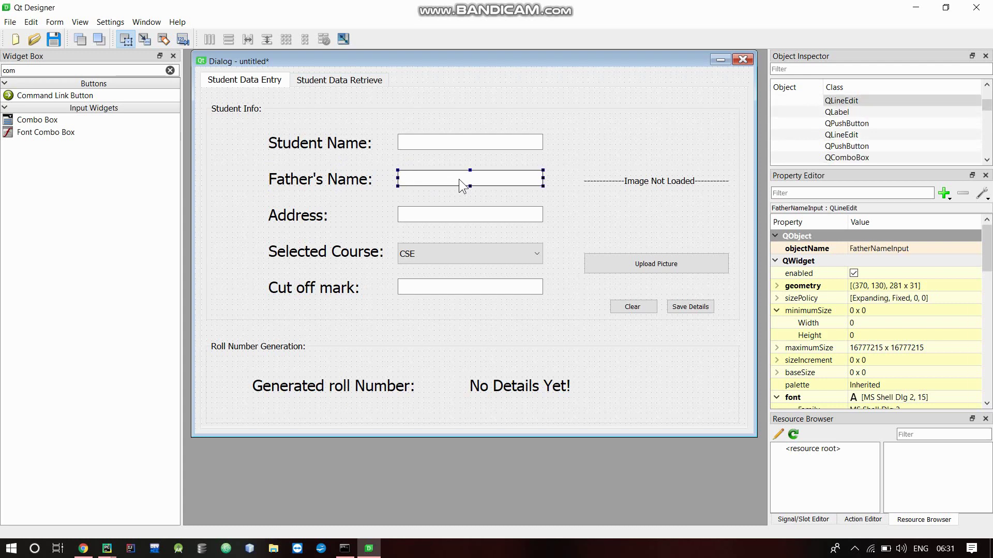
pyautogui.click(458, 214)
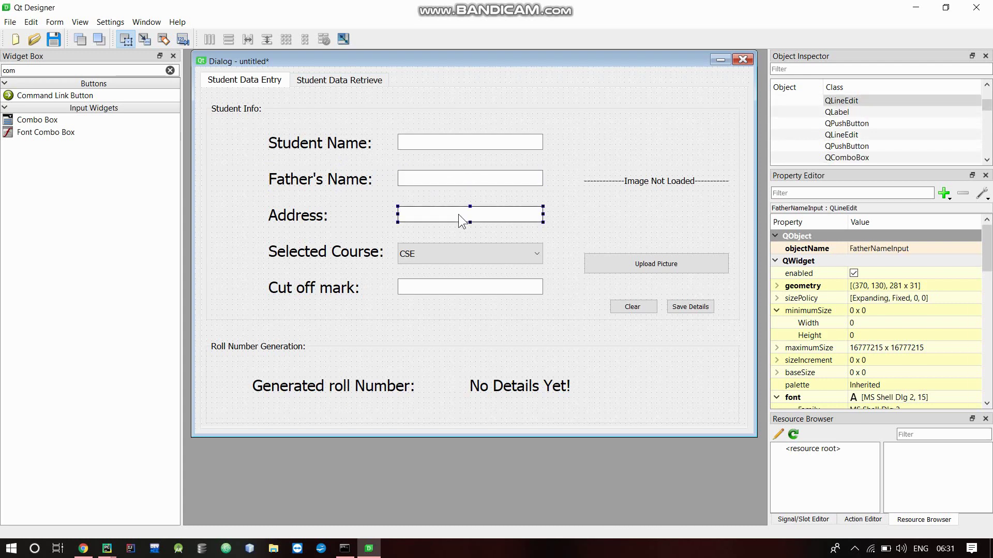
pyautogui.click(452, 256)
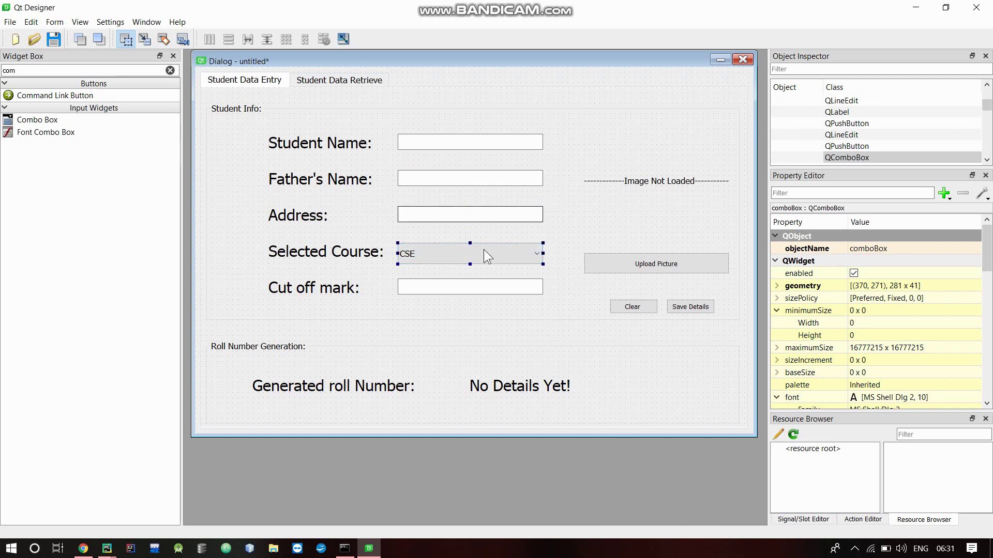
pyautogui.click(508, 287)
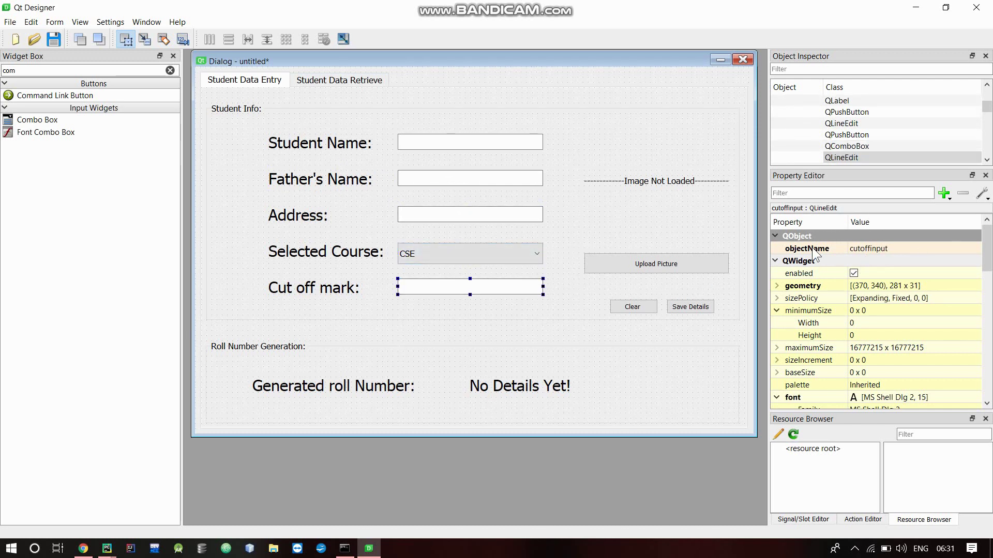
pyautogui.click(725, 262)
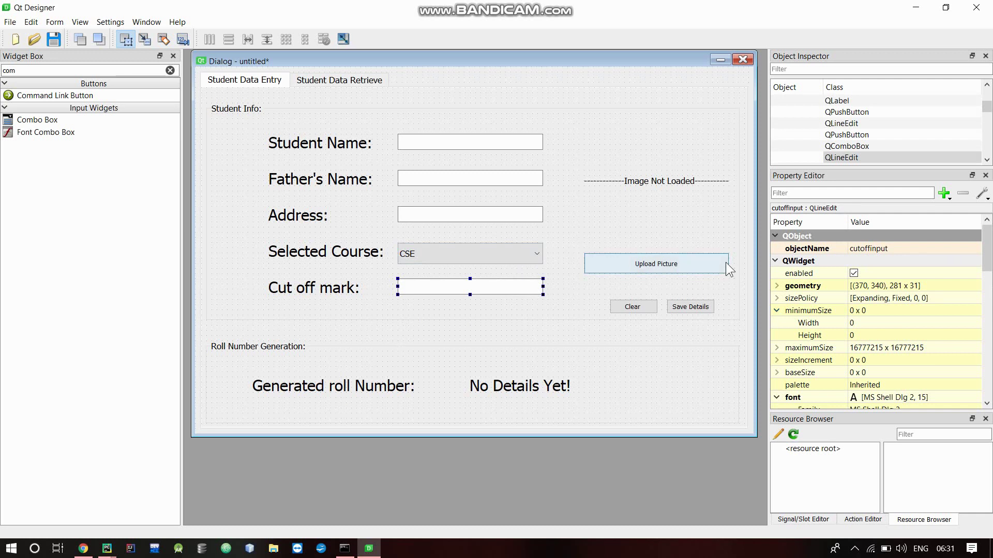
pyautogui.click(637, 309)
pyautogui.click(675, 309)
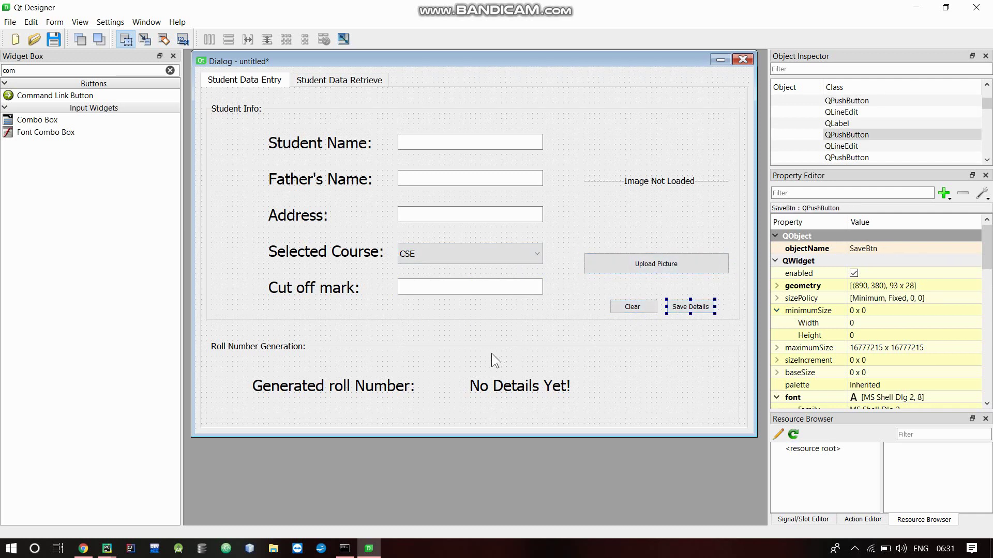
pyautogui.click(491, 387)
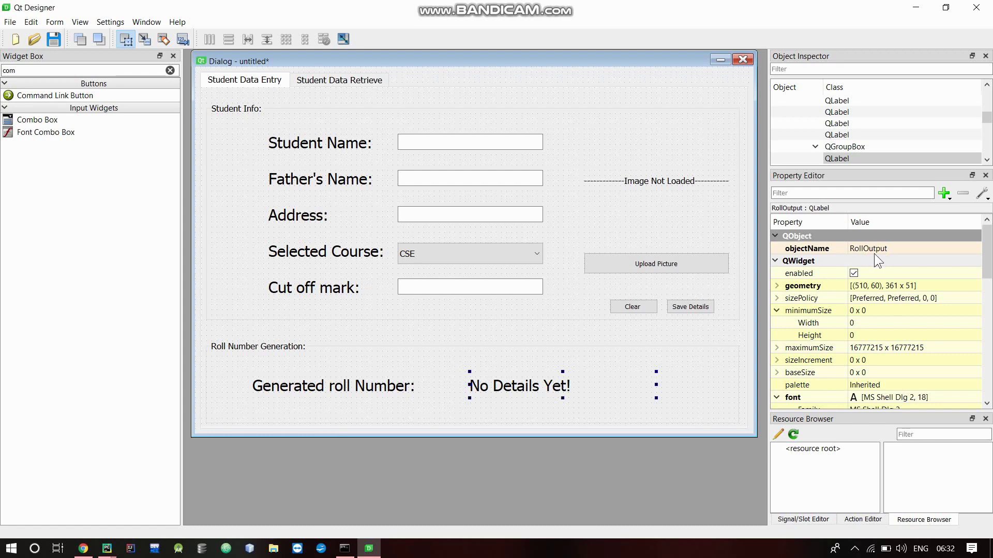
# Examine the object names of the roll number search field, student info output labels and image label on the Student Data Retrieve page
pyautogui.click(349, 85)
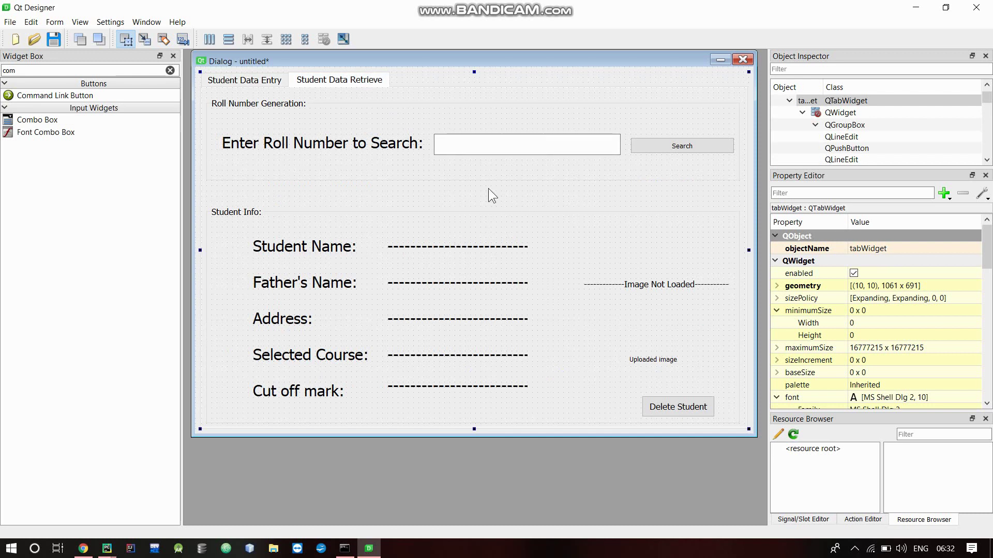
pyautogui.click(505, 147)
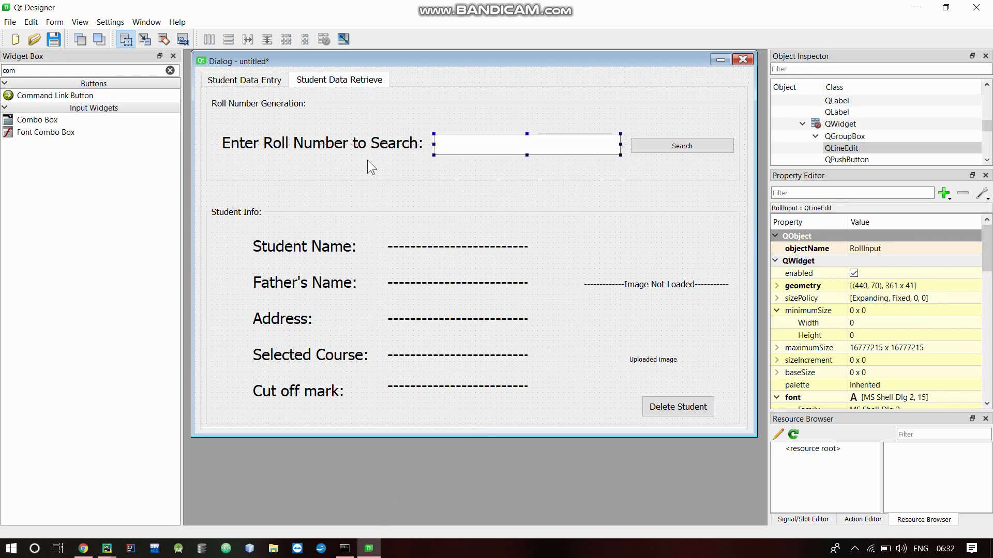
pyautogui.click(243, 81)
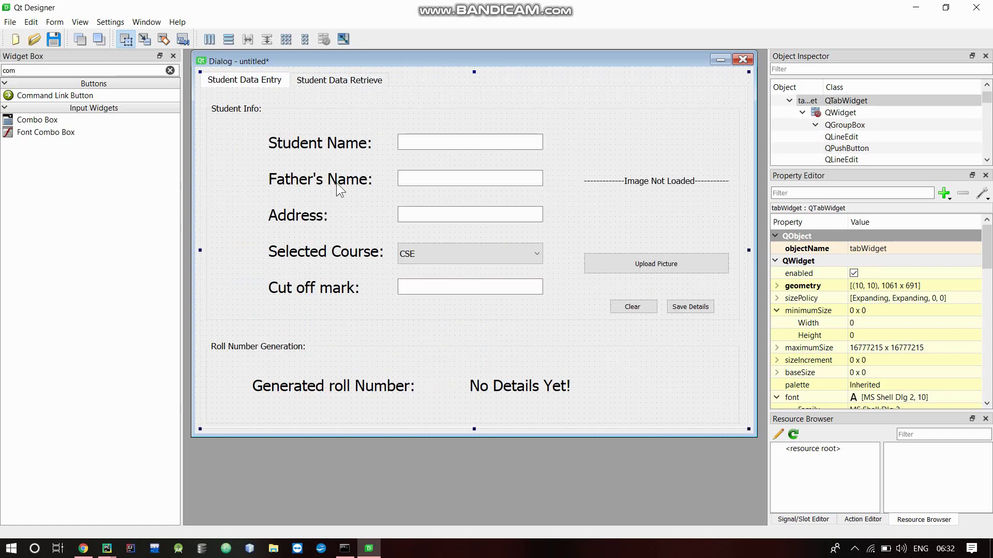
pyautogui.click(339, 80)
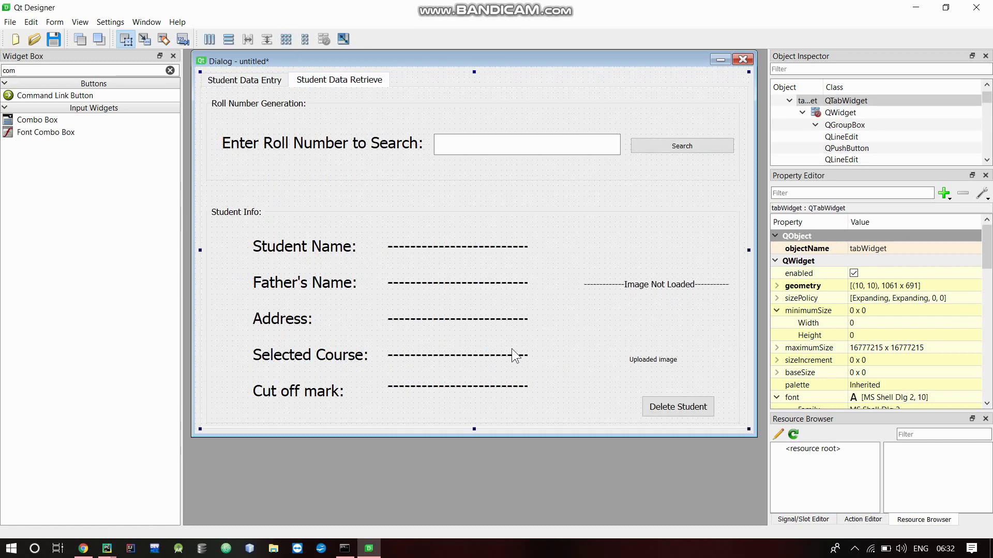
pyautogui.click(504, 253)
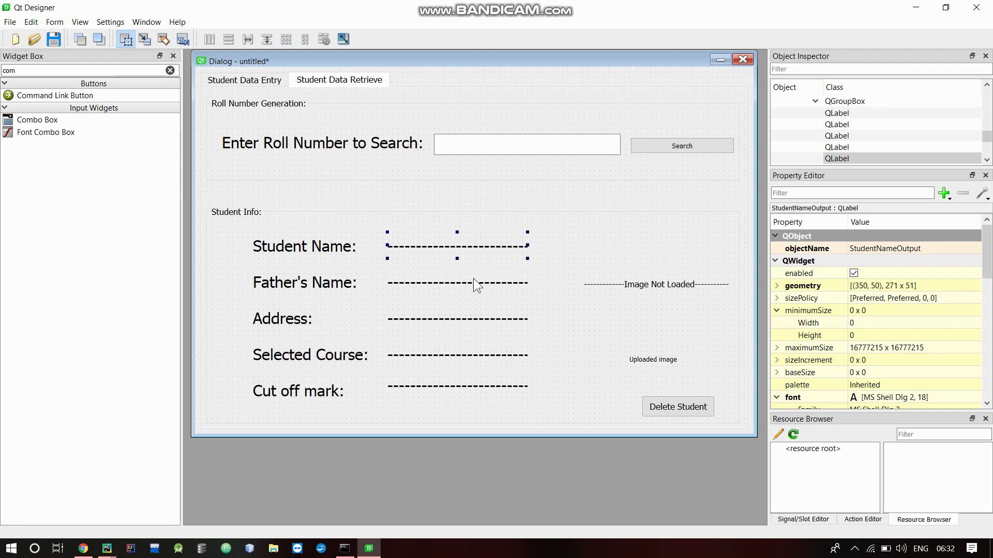
pyautogui.click(491, 253)
pyautogui.click(498, 281)
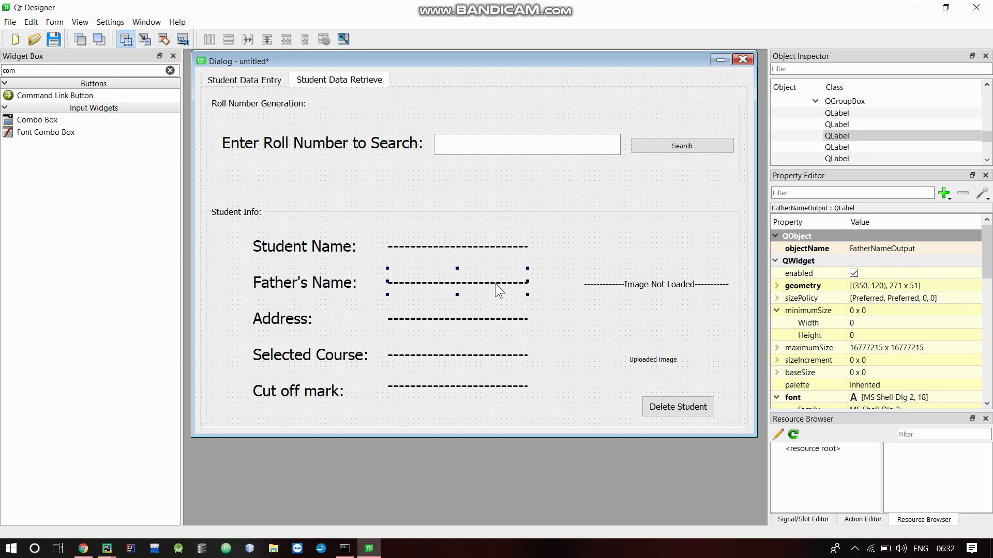
pyautogui.click(472, 321)
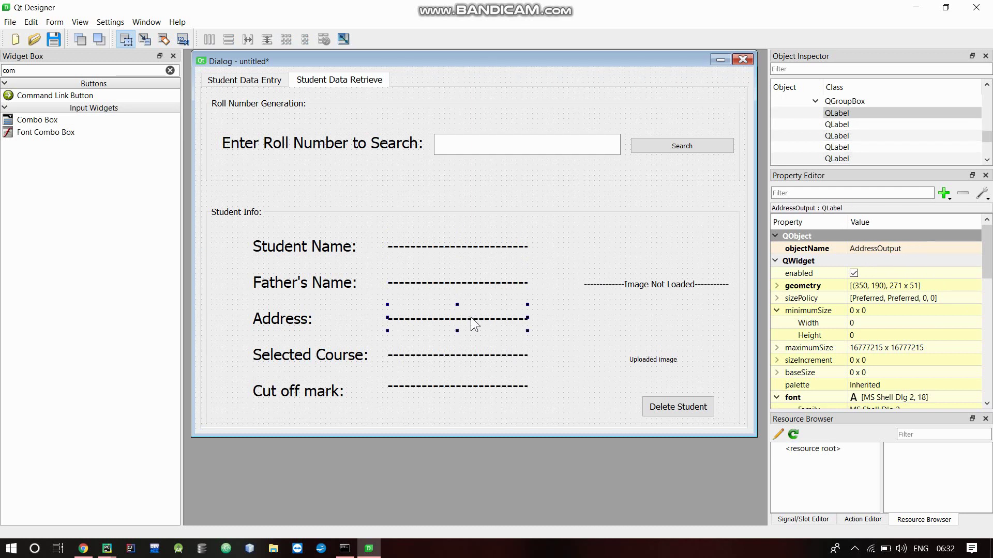
pyautogui.click(663, 362)
pyautogui.click(663, 302)
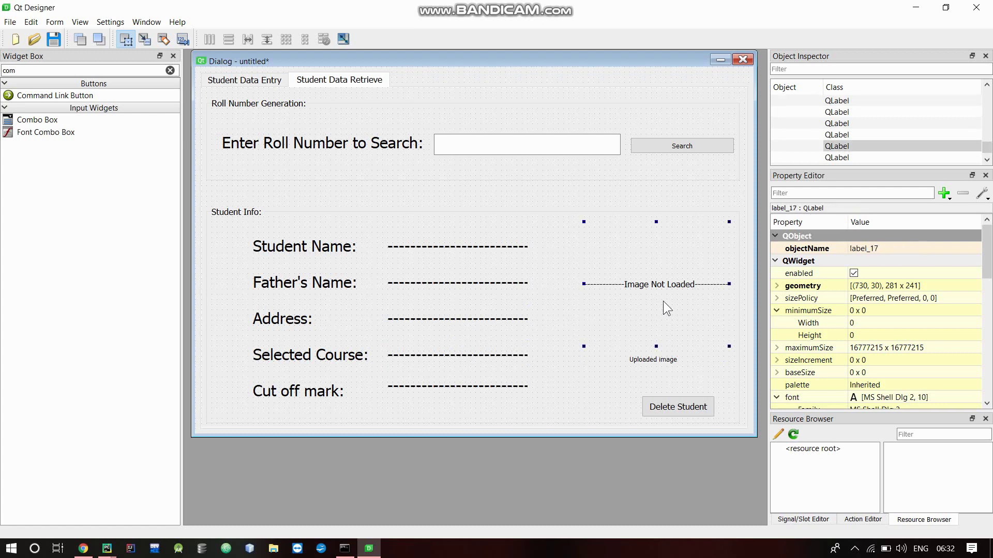
# Examine the image label on the Student Data Entry page and the Delete Student button on the Student Data Retrieve page
pyautogui.click(256, 81)
pyautogui.click(664, 219)
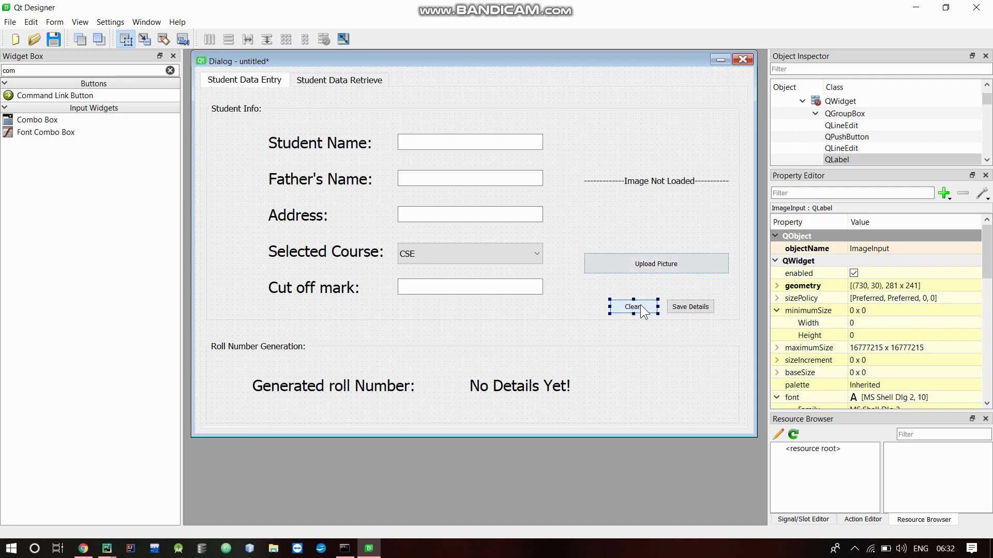
pyautogui.click(319, 79)
pyautogui.click(655, 397)
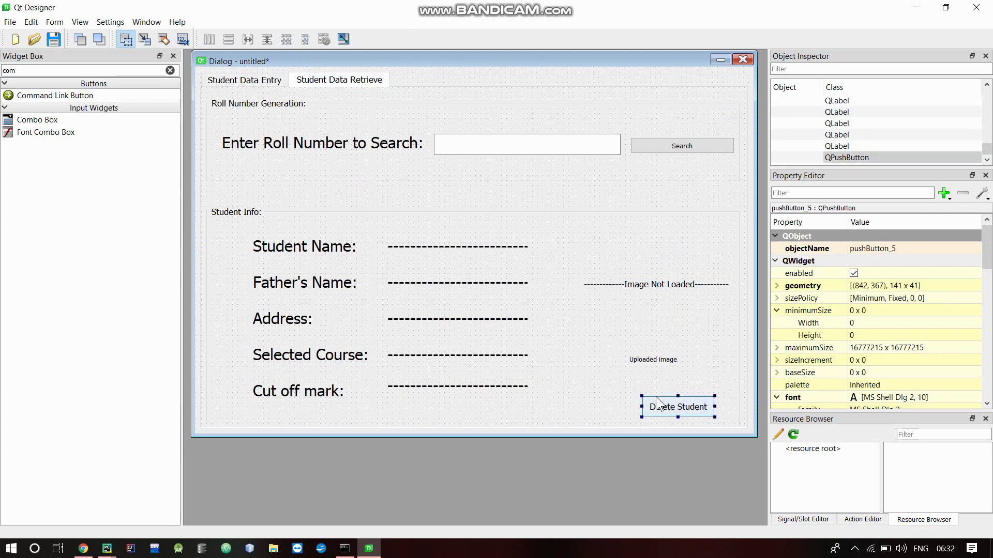
# Set the object name of the "Image Not Loaded" label on the Student Data Retrieve page to ImageOutput
pyautogui.click(659, 303)
pyautogui.click(862, 249)
pyautogui.press('BackSpace')
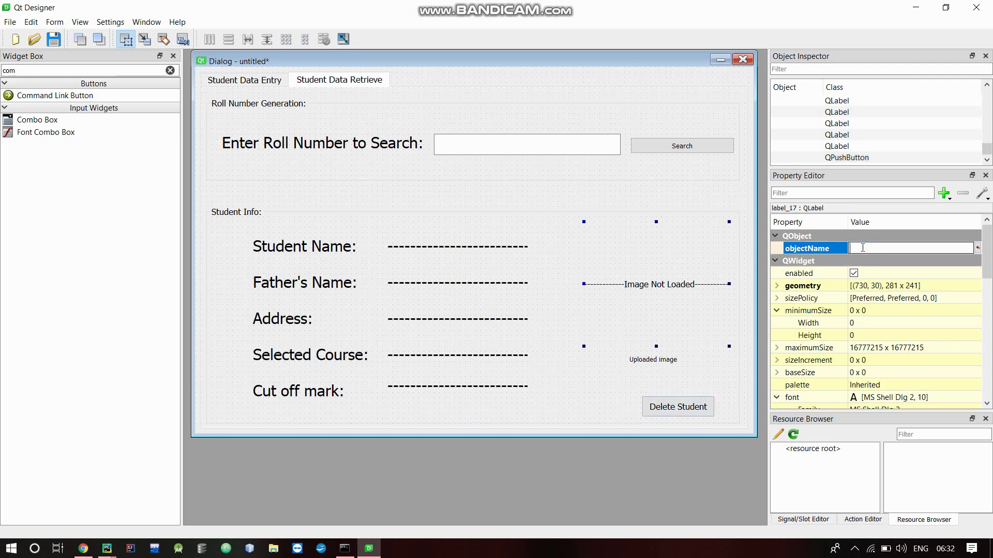
pyautogui.write('Image')
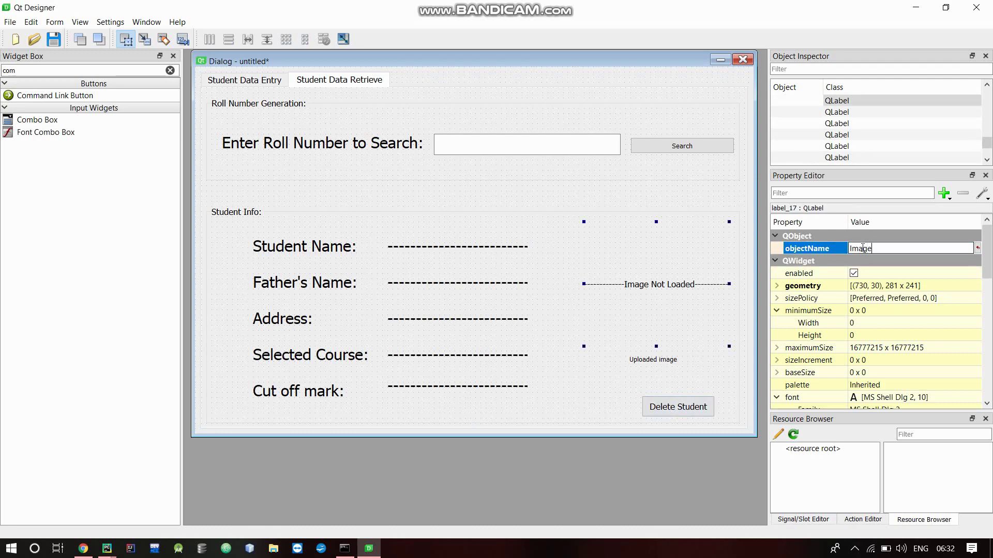
pyautogui.write('Output')
pyautogui.press('Return')
pyautogui.click(668, 349)
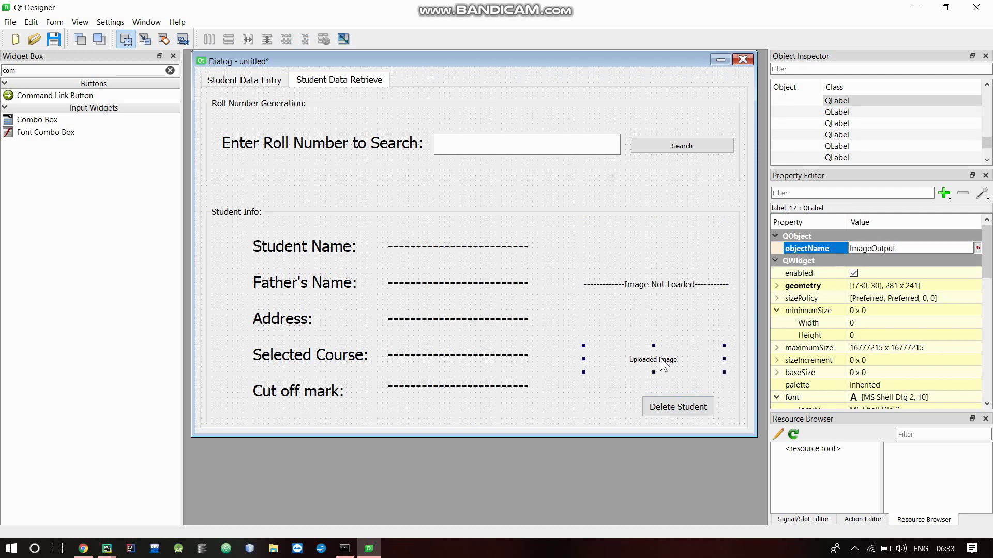
pyautogui.click(700, 310)
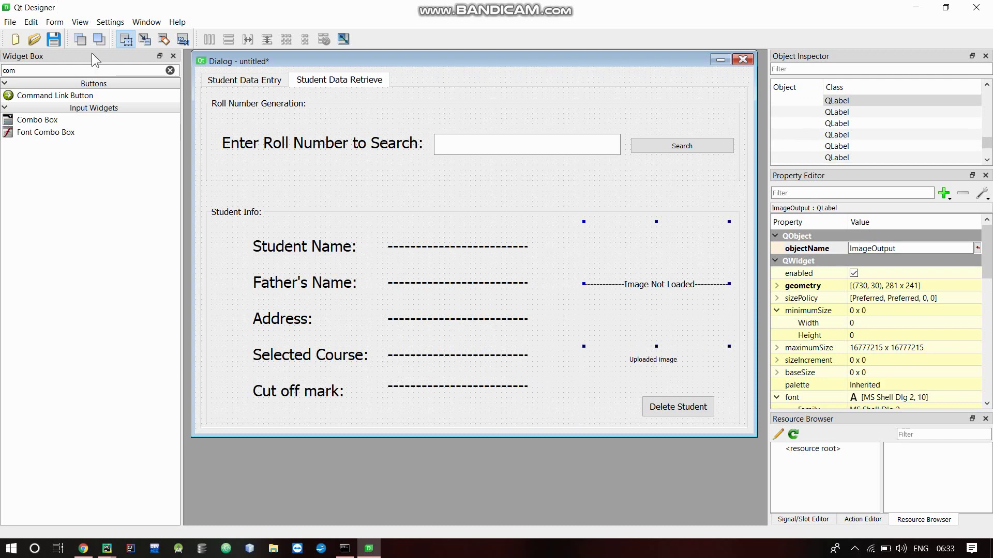
# Save the form as Stud_DB_ui in the UI_files folder and close Qt Designer
pyautogui.click(60, 40)
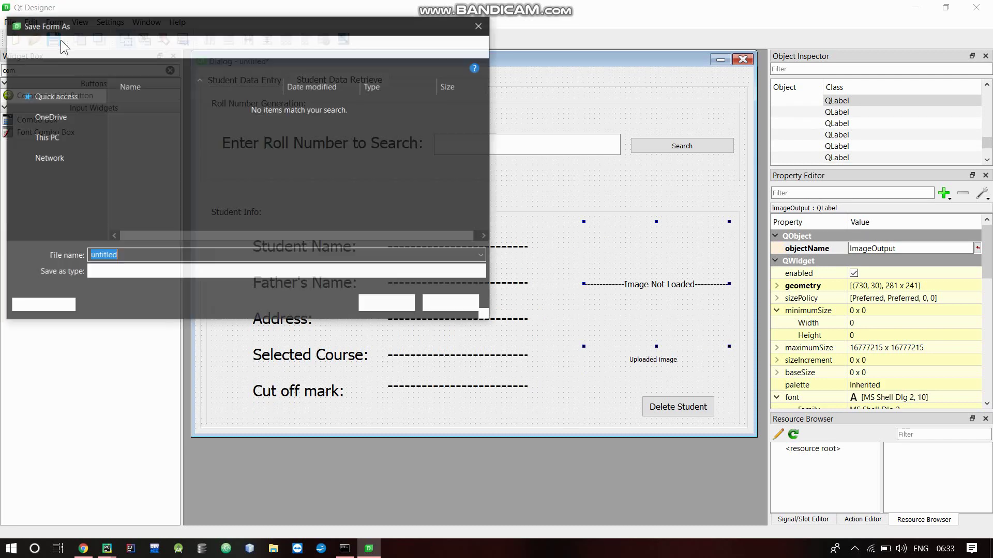
pyautogui.press('BackSpace')
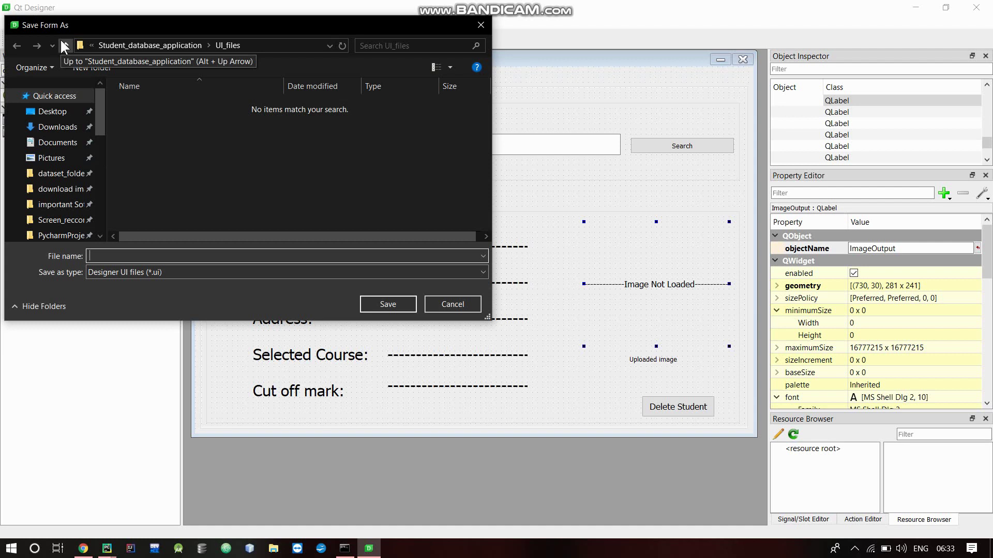
pyautogui.write('Stud_D')
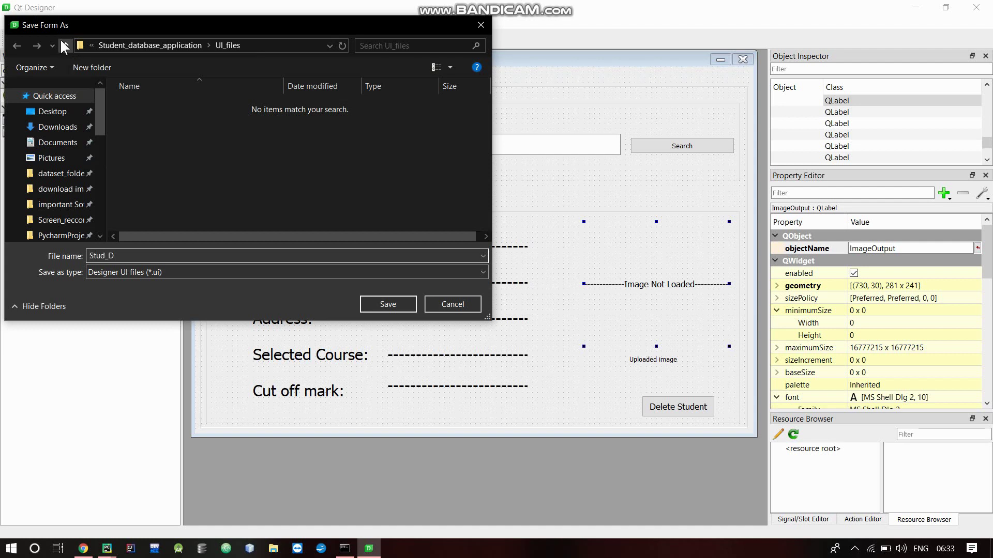
pyautogui.write('B_ui')
pyautogui.press('Return')
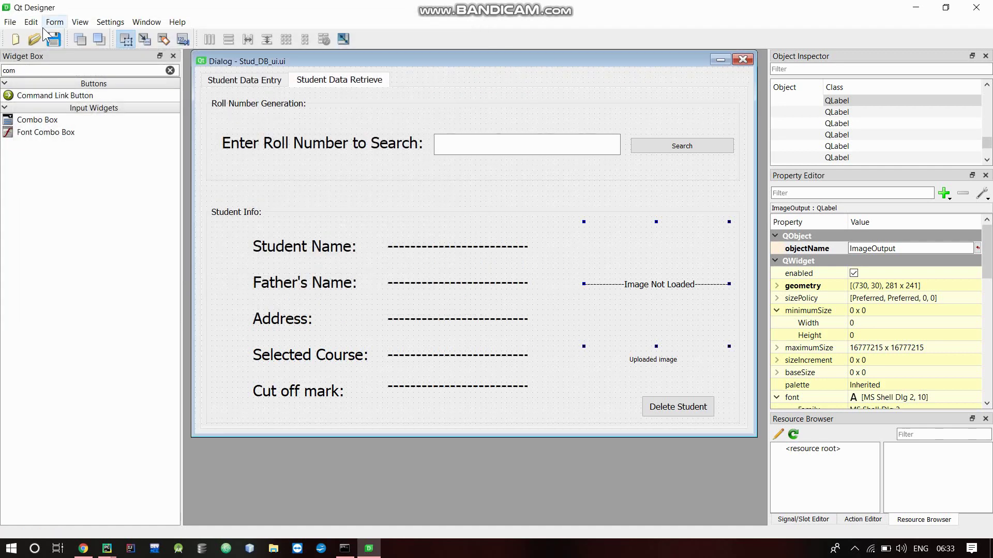
pyautogui.click(51, 41)
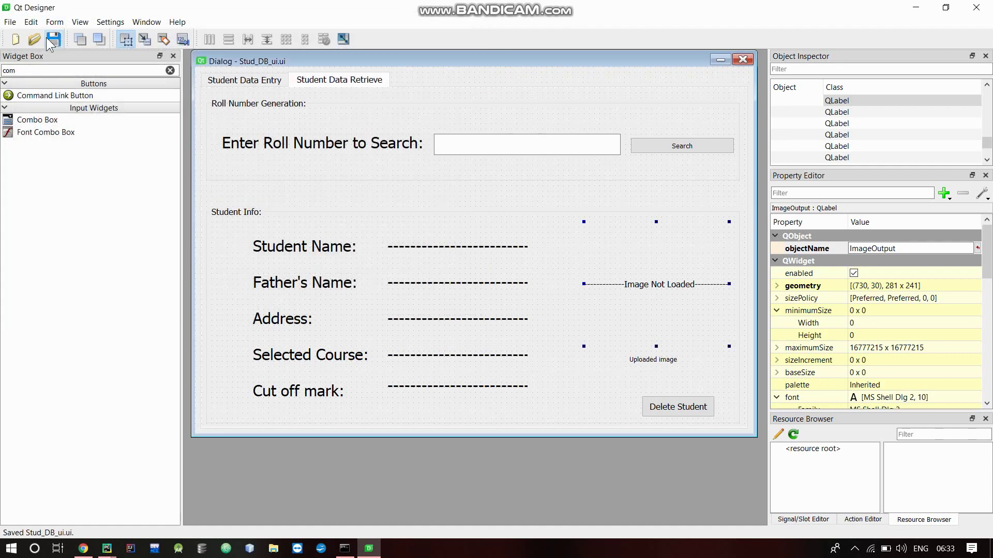
pyautogui.click(976, 7)
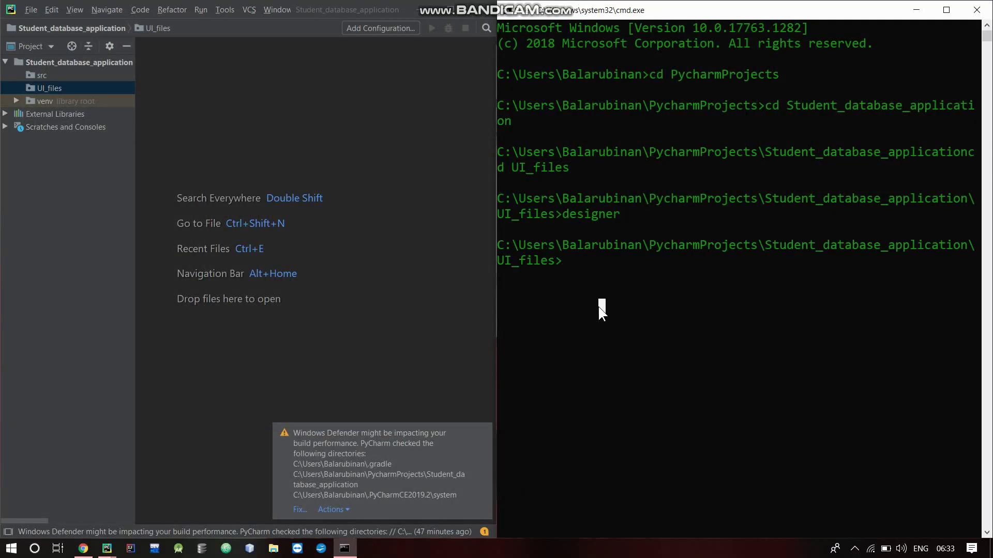
pyautogui.press('Up')
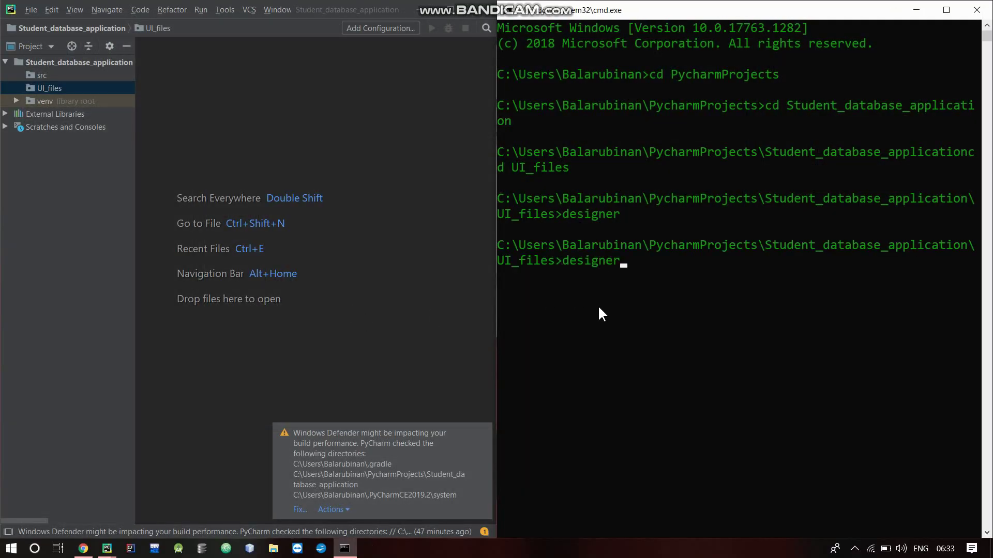
pyautogui.press('BackSpace')
pyautogui.press('BackSpace')
pyautogui.press('BackSpace')
pyautogui.press('BackSpace')
pyautogui.press('BackSpace')
pyautogui.press('BackSpace')
pyautogui.press('BackSpace')
pyautogui.press('BackSpace')
# Convert Stud_DB_ui.ui to Python code with pyuic5, writing the output to Stud_DB_ui.py
pyautogui.write('pyuic5 st')
pyautogui.press('Tab')
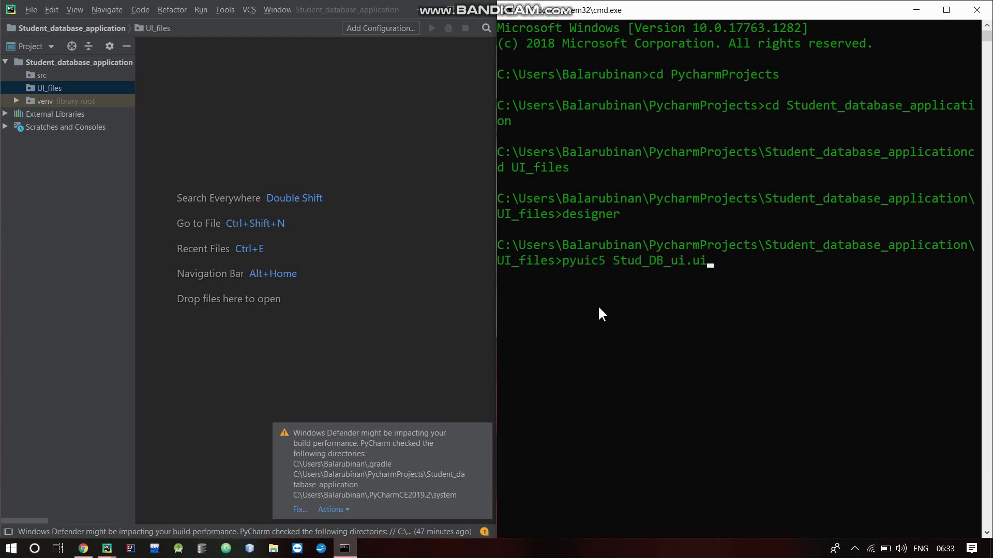
pyautogui.write('>Stu')
pyautogui.press('BackSpace')
pyautogui.write('ub')
pyautogui.press('BackSpace')
pyautogui.write('d_DB_ui.py')
pyautogui.press('Return')
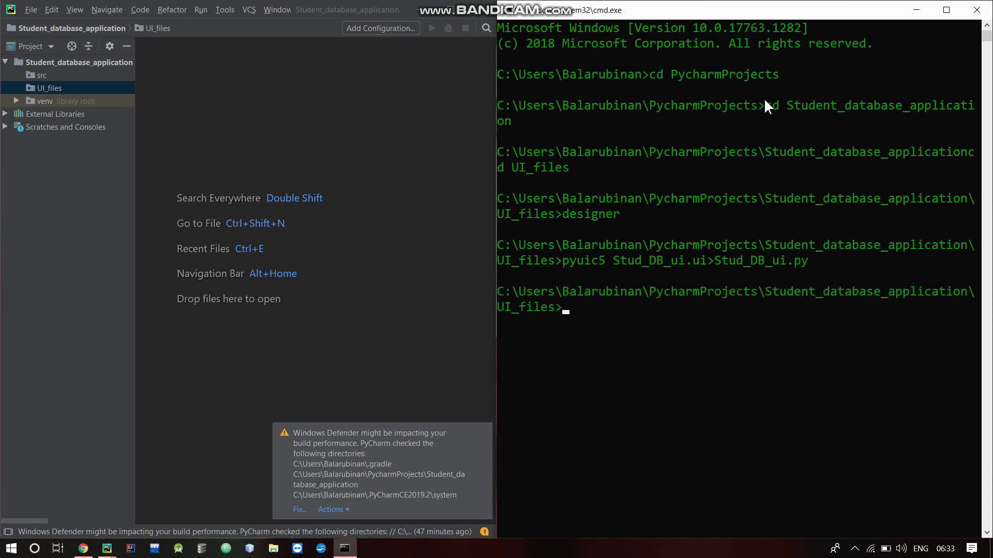
# Switch to PyCharm, expand the UI_files folder and open the generated Stud_DB_ui.py
pyautogui.click(23, 87)
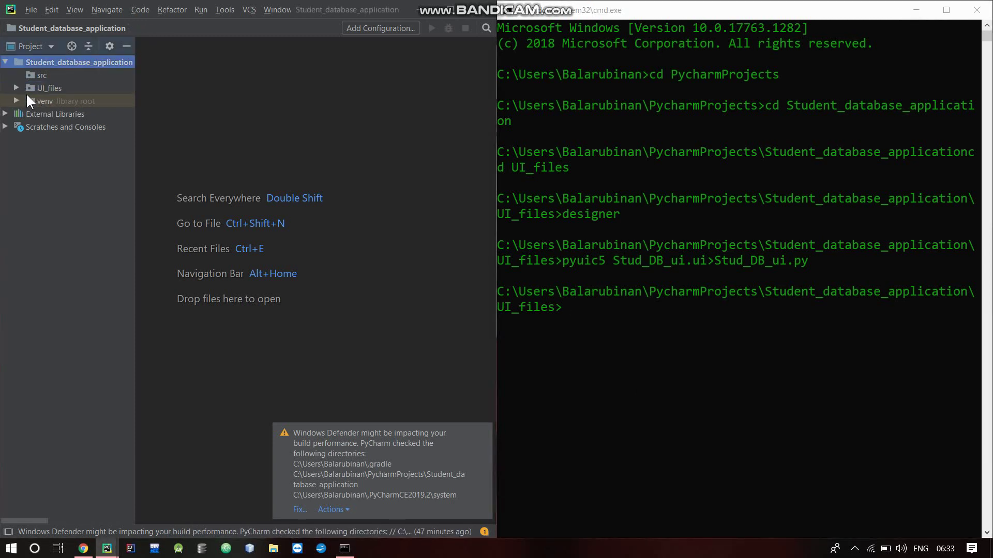
pyautogui.click(18, 88)
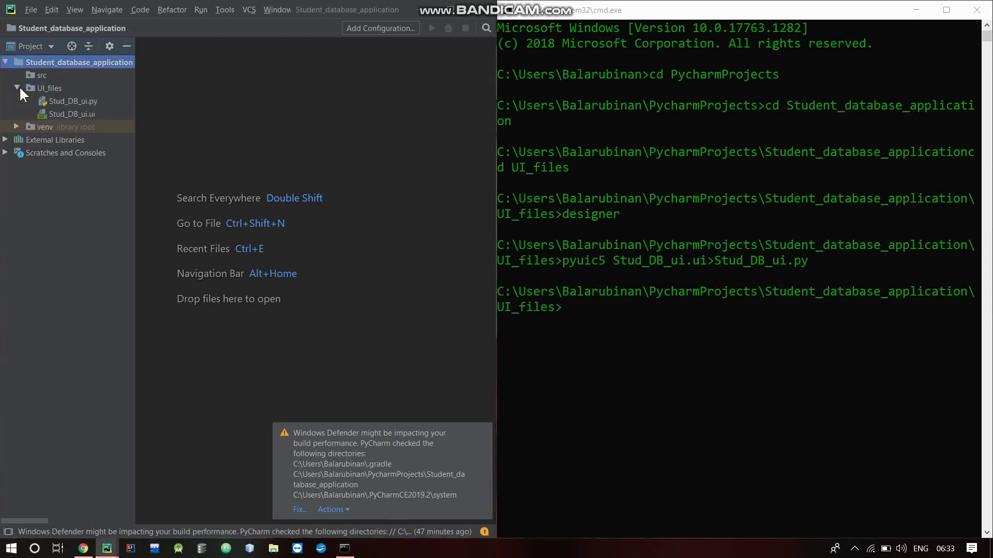
pyautogui.click(76, 119)
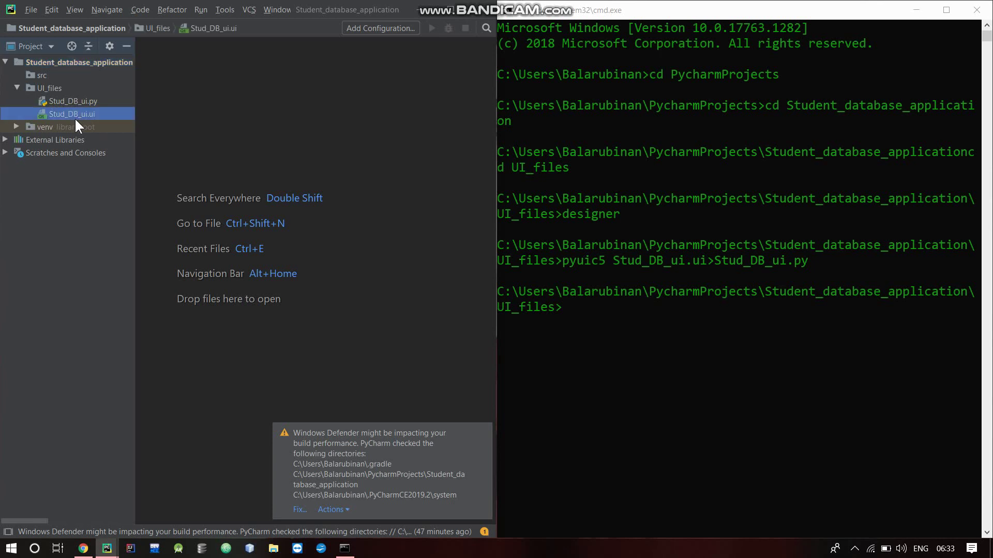
pyautogui.doubleClick(83, 102)
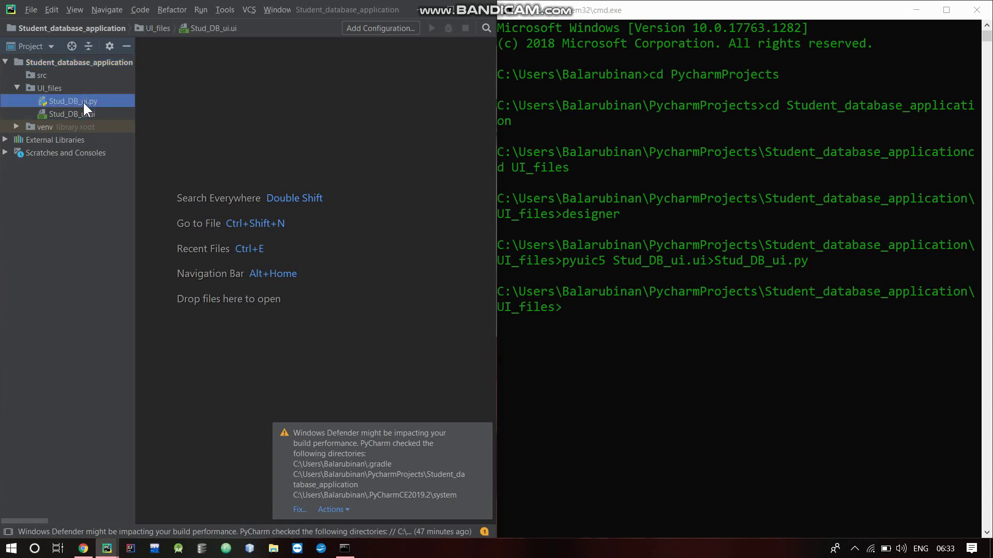
pyautogui.click(77, 113)
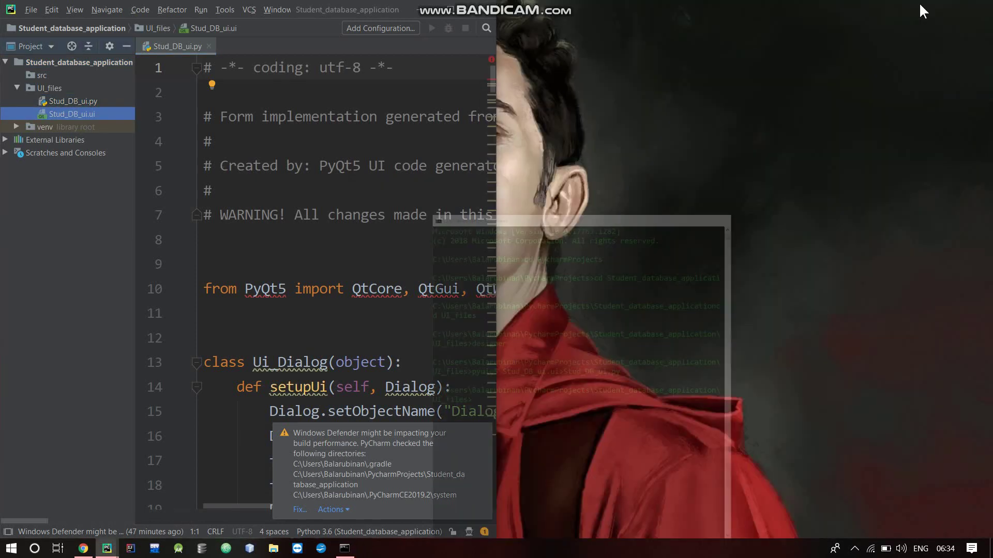
# Minimize the command prompt, maximize the PyCharm window and look through the Stud_DB_ui.py code
pyautogui.click(915, 9)
pyautogui.doubleClick(387, 11)
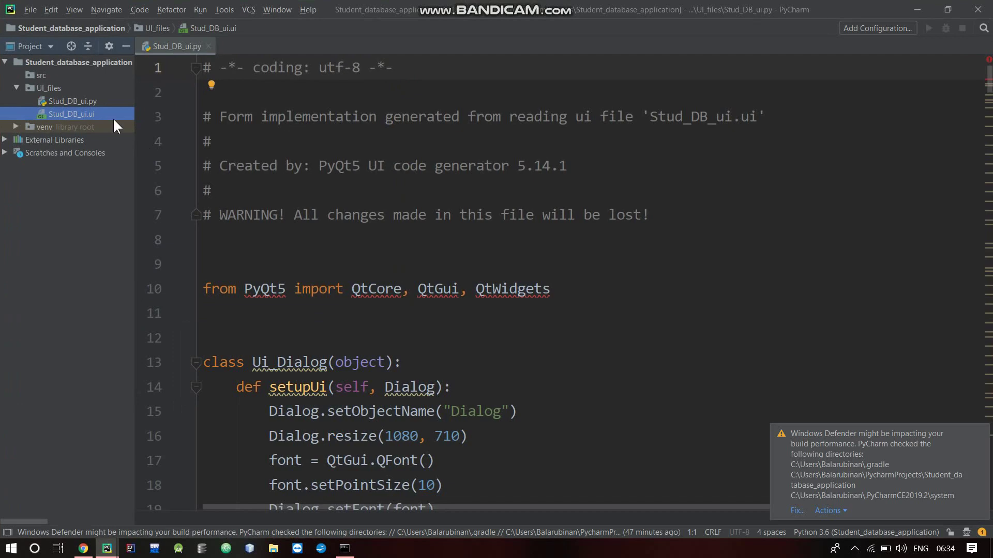
pyautogui.doubleClick(85, 100)
pyautogui.scroll(-15, 485, 372)
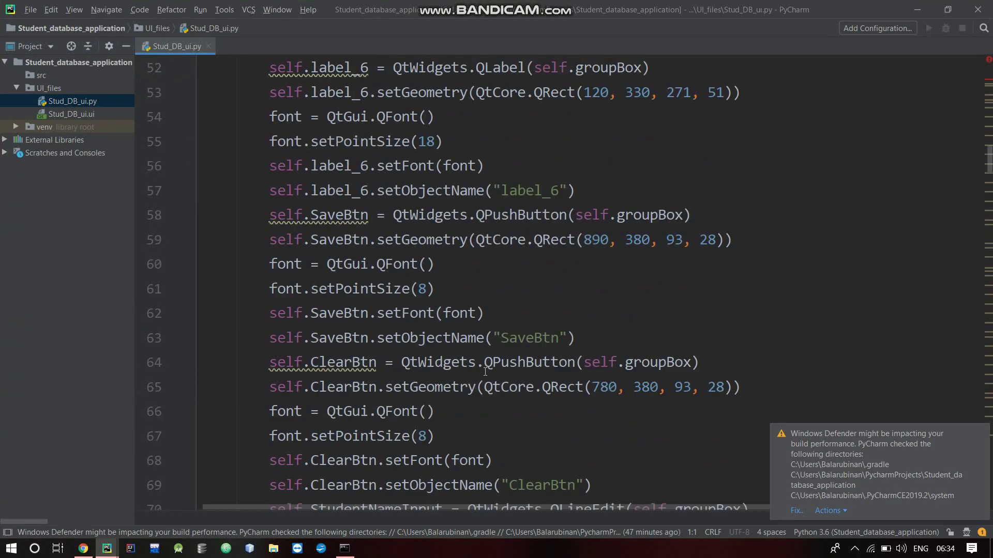
pyautogui.scroll(15, 485, 372)
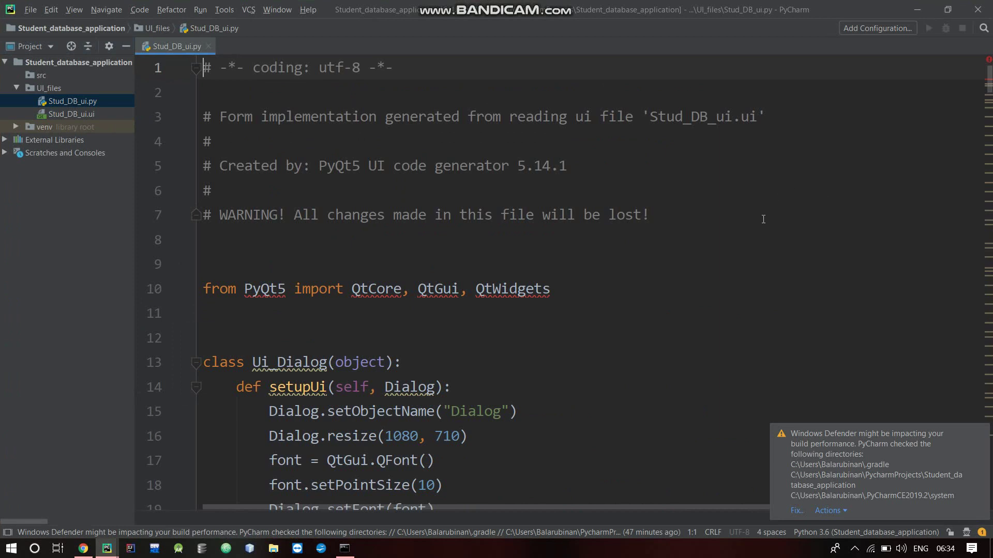
# Set the project interpreter to Python 3.6 (Backup Recog2.0) (2) from the full list of interpreters
pyautogui.hotkey('ctrl', 'alt', 's')
pyautogui.click(241, 166)
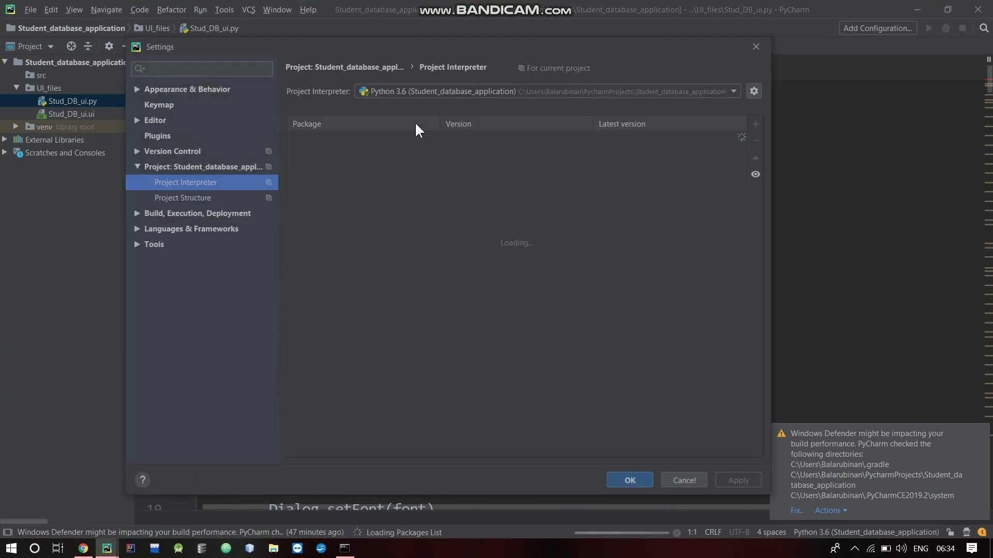
pyautogui.click(468, 94)
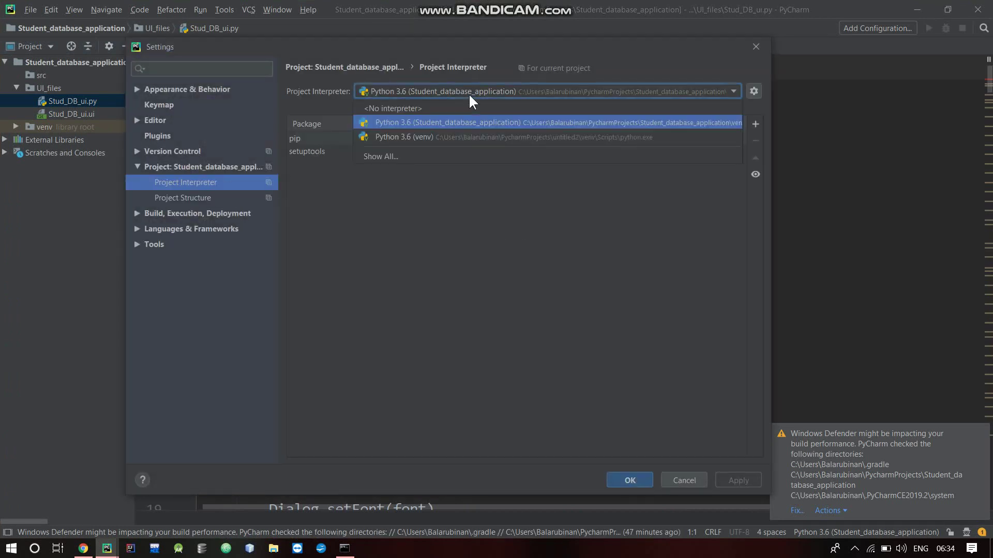
pyautogui.click(419, 154)
pyautogui.click(265, 289)
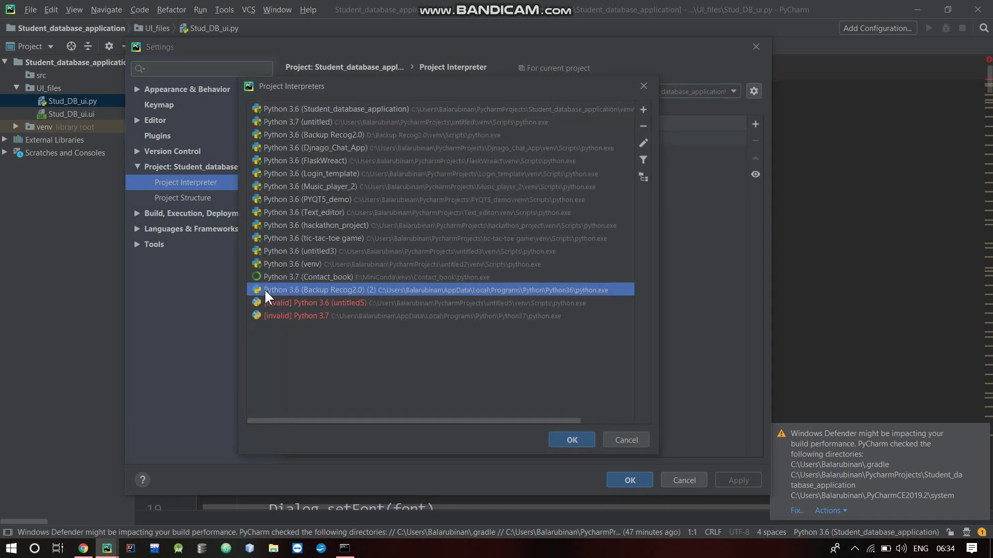
pyautogui.click(581, 439)
pyautogui.click(630, 476)
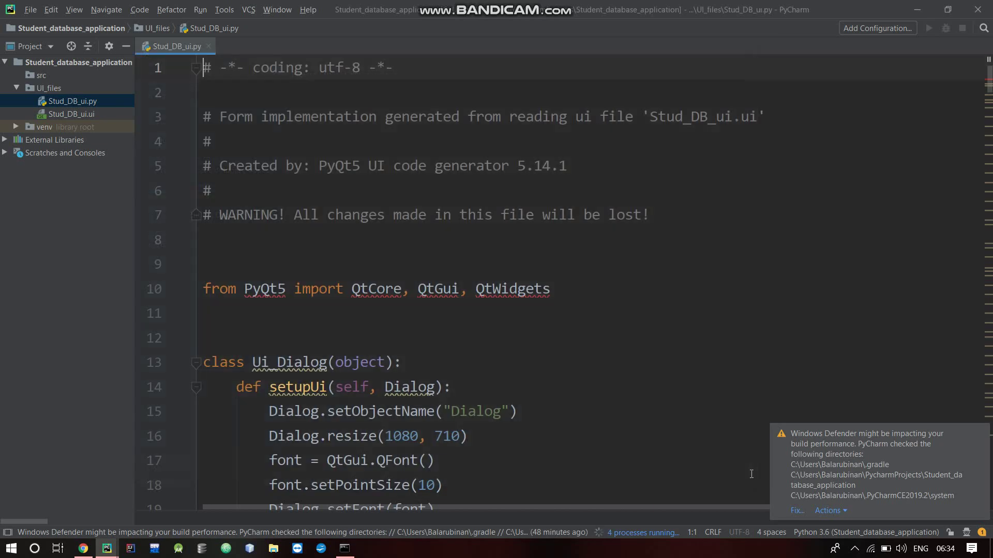
# Examine the generated Ui_Dialog code in Stud_DB_ui.py through to the end and locate both UI files in the project
pyautogui.click(751, 475)
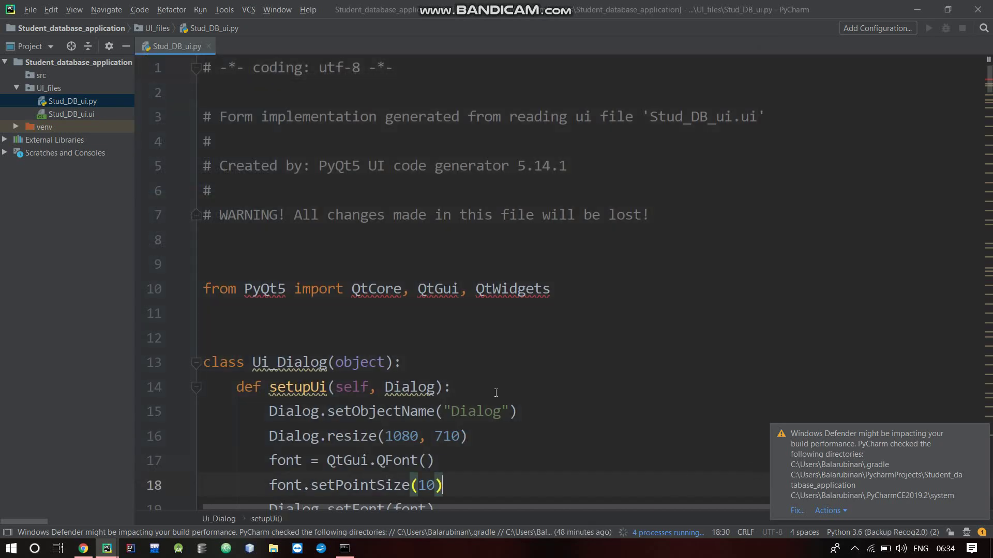
pyautogui.scroll(-8, 326, 270)
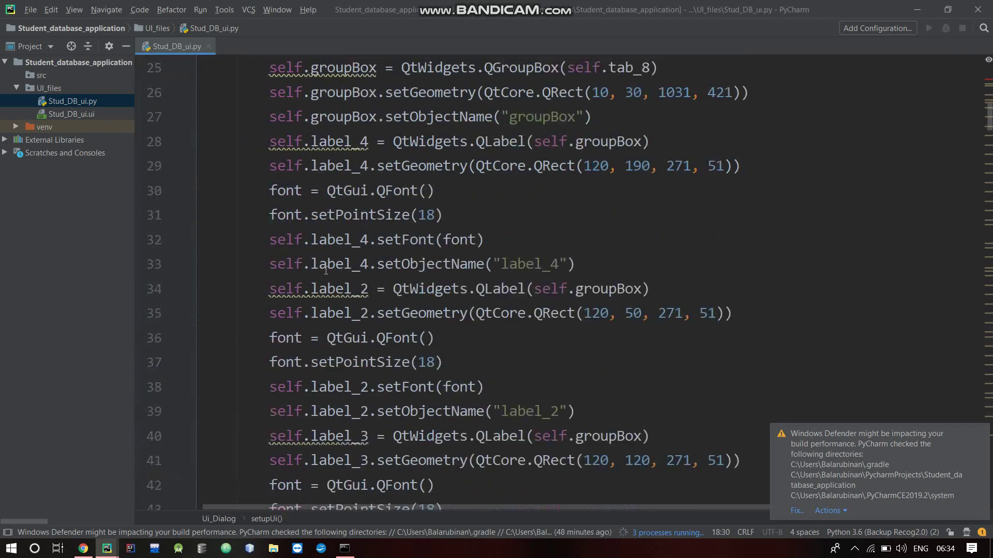
pyautogui.scroll(-20, 326, 270)
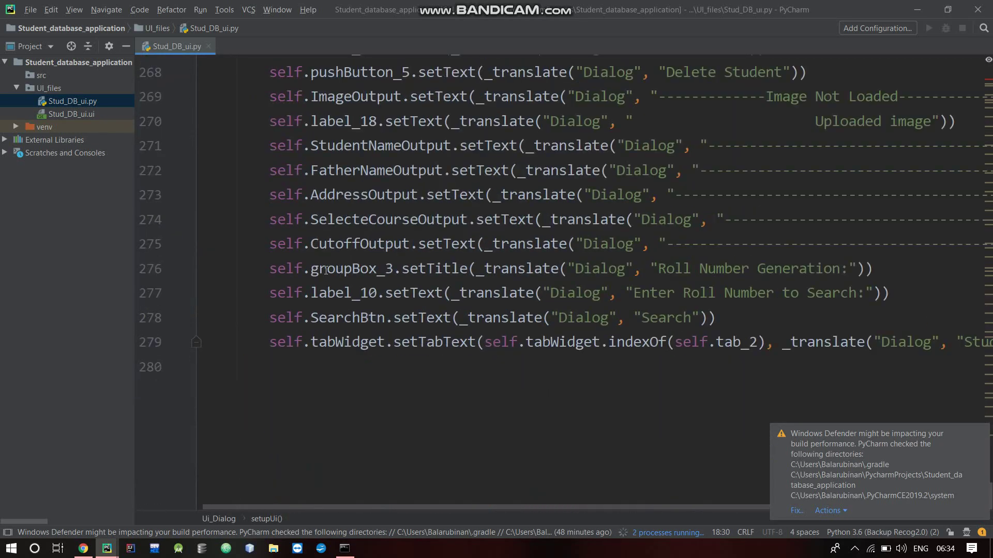
pyautogui.scroll(20, 324, 270)
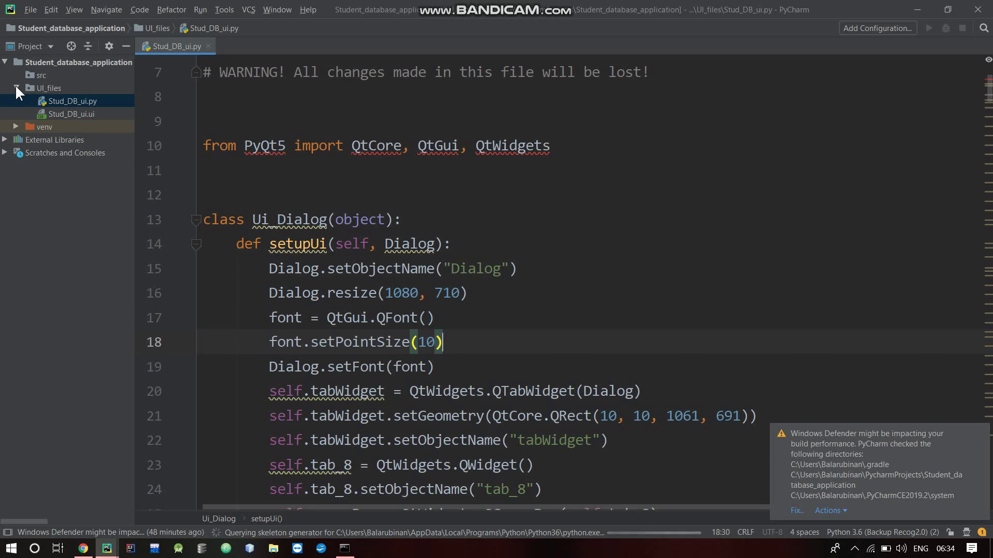
pyautogui.click(86, 114)
pyautogui.click(55, 99)
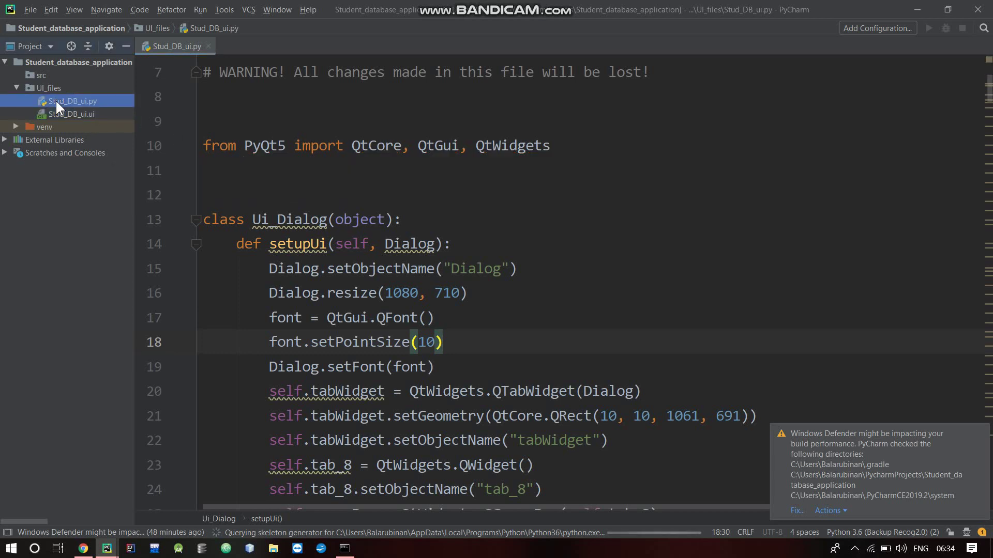
# Start creating a new file in the src folder
pyautogui.click(30, 75)
pyautogui.rightClick(30, 74)
pyautogui.moveTo(44, 80)
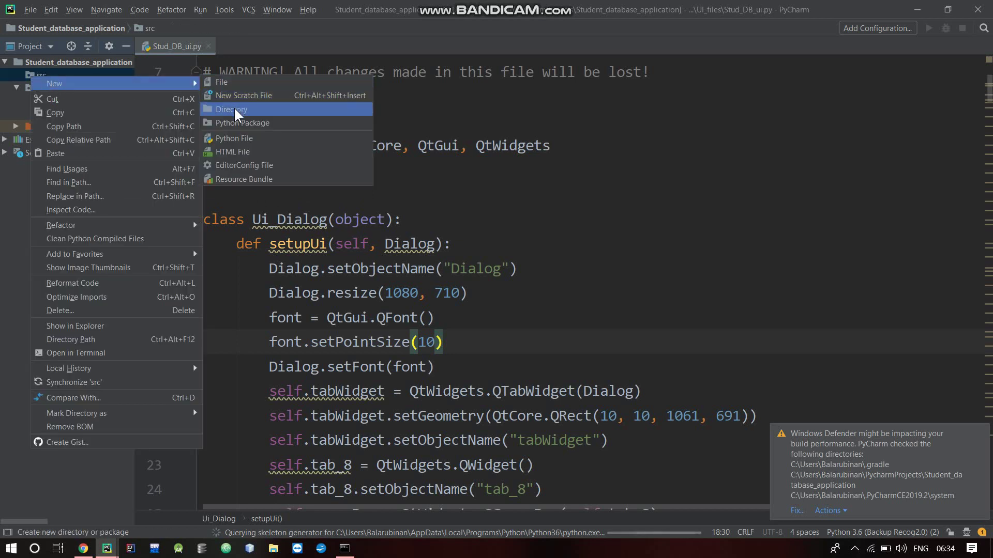
pyautogui.click(228, 80)
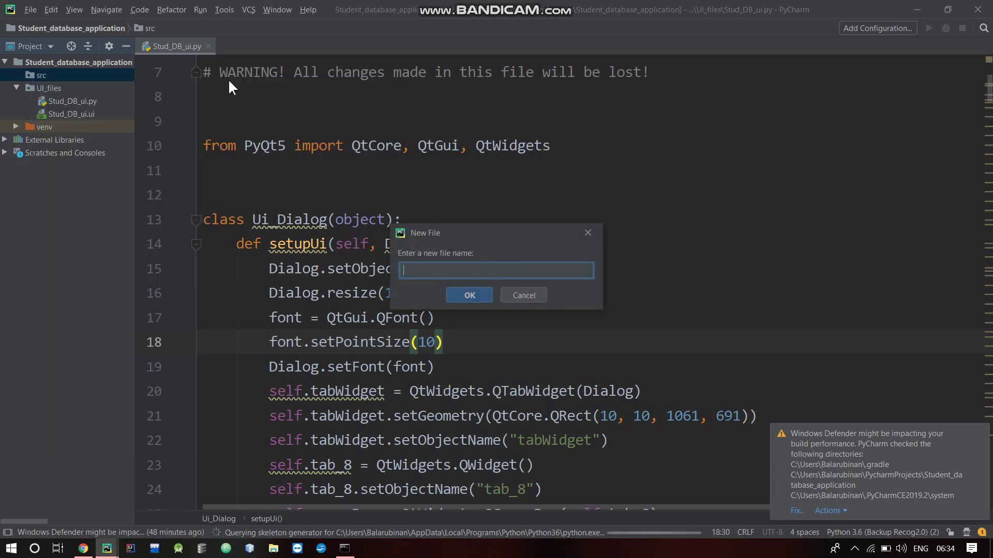